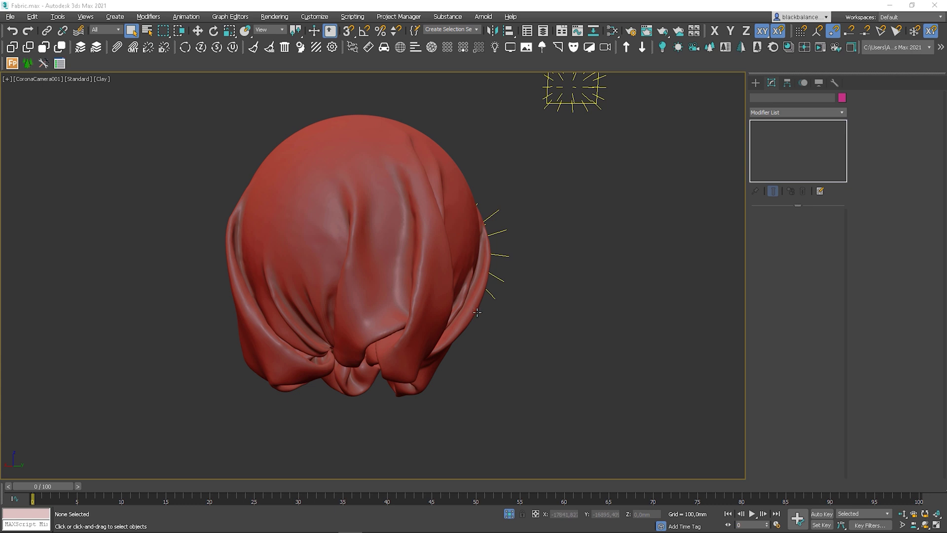
Step: Start a Corona Interactive render of the draped cloth from CoronaCamera001
{"action": "right_click", "coordinate": [511, 318]}
{"action": "left_click", "coordinate": [482, 298]}
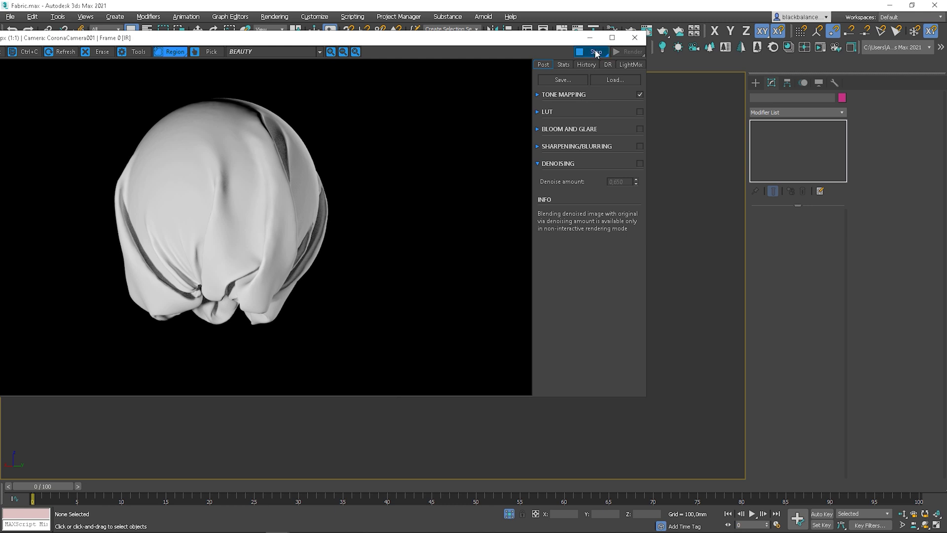
{"action": "key", "text": "alt+Tab"}
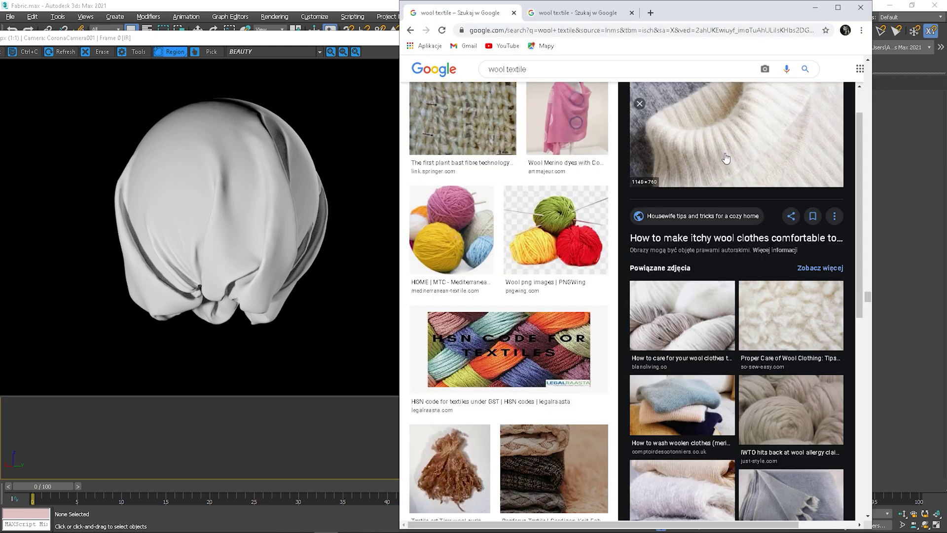
Step: Look over the itchy-wool article and wool textile images in Chrome, then minimize the browser
{"action": "left_click", "coordinate": [724, 158]}
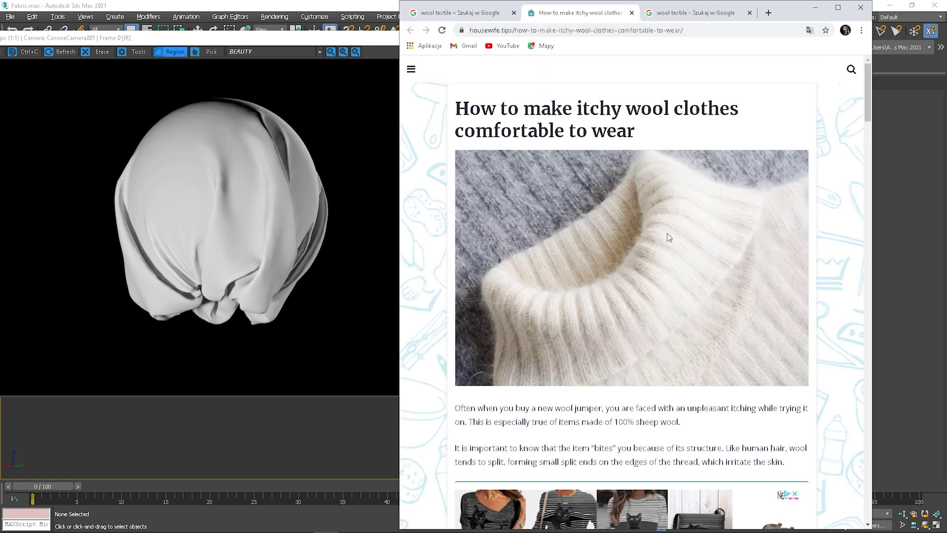
{"action": "left_click", "coordinate": [671, 18]}
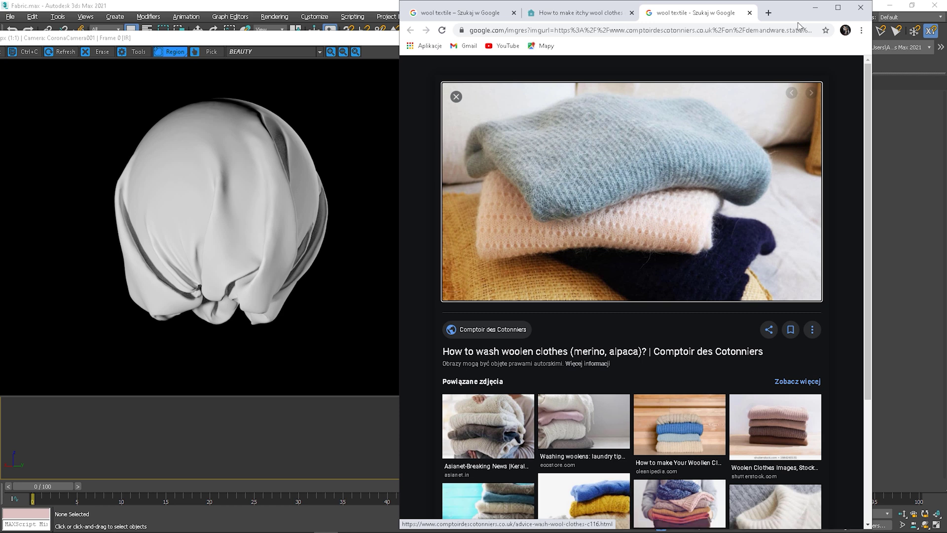
{"action": "left_click", "coordinate": [814, 7]}
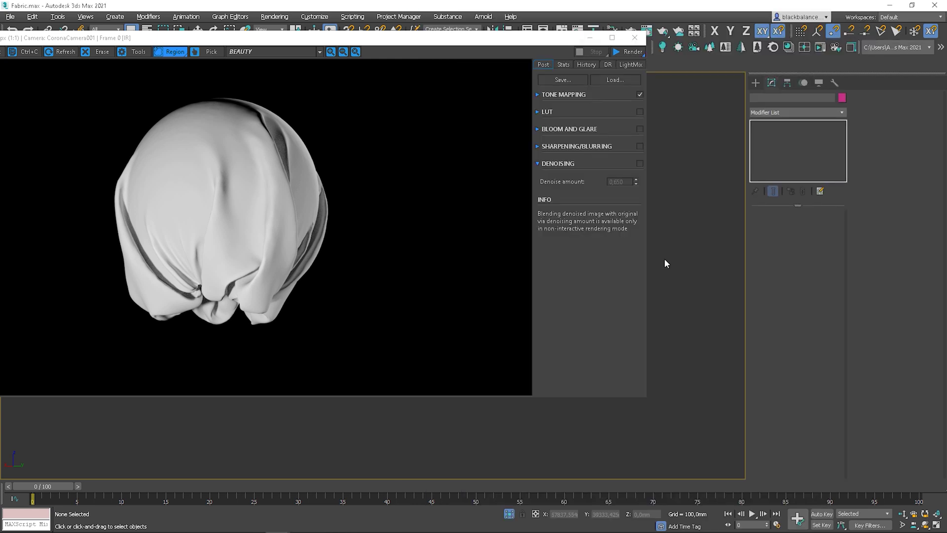
Step: Open the Slate Material Editor with Material #2 active, glancing back at the wool article
{"action": "key", "text": "m"}
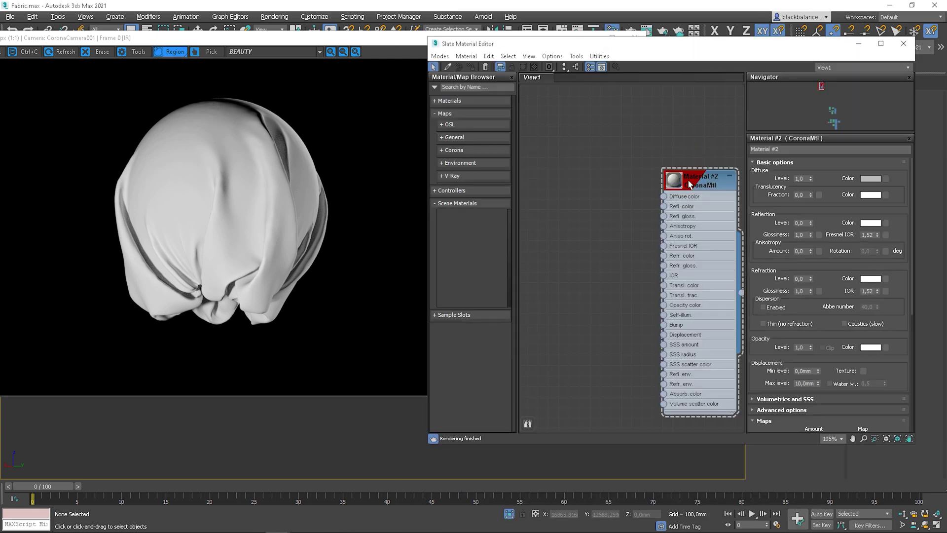
{"action": "left_click", "coordinate": [700, 184]}
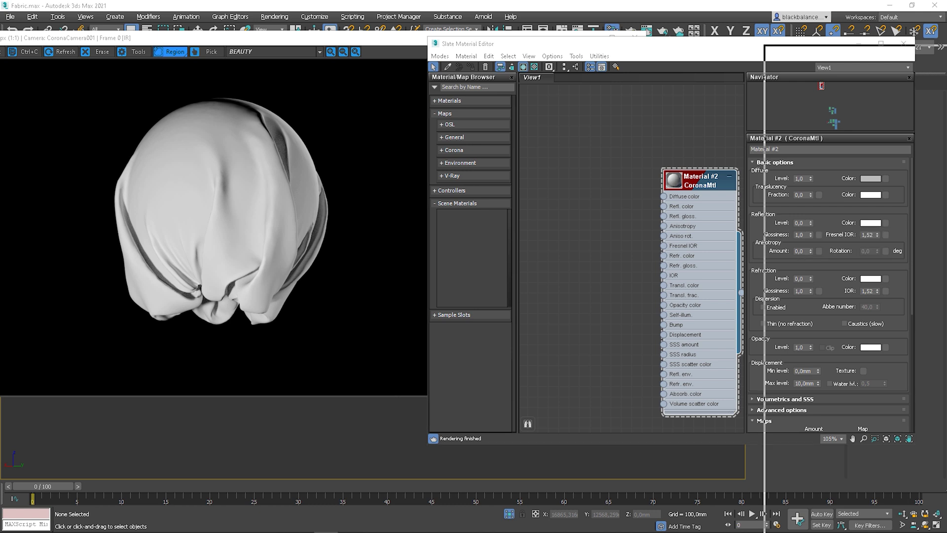
{"action": "key", "text": "alt+Tab"}
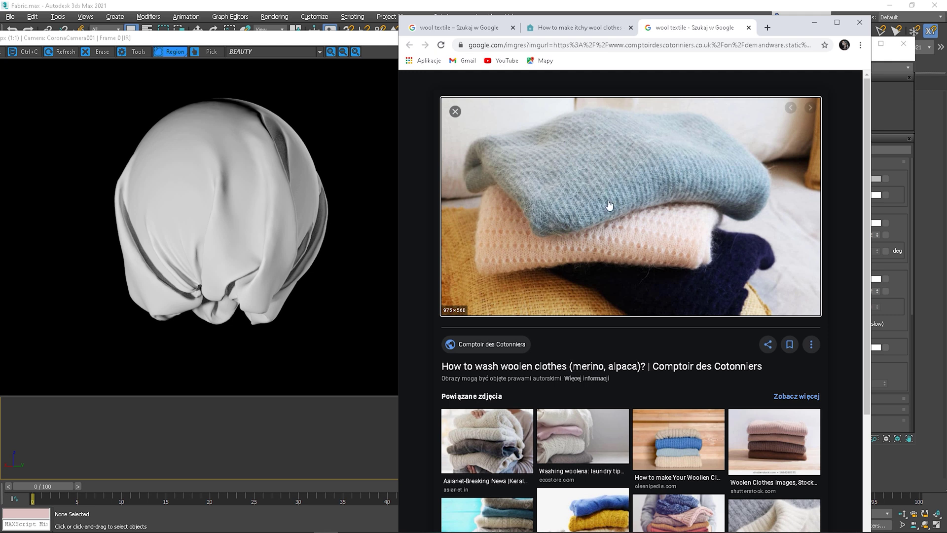
{"action": "left_click", "coordinate": [576, 31]}
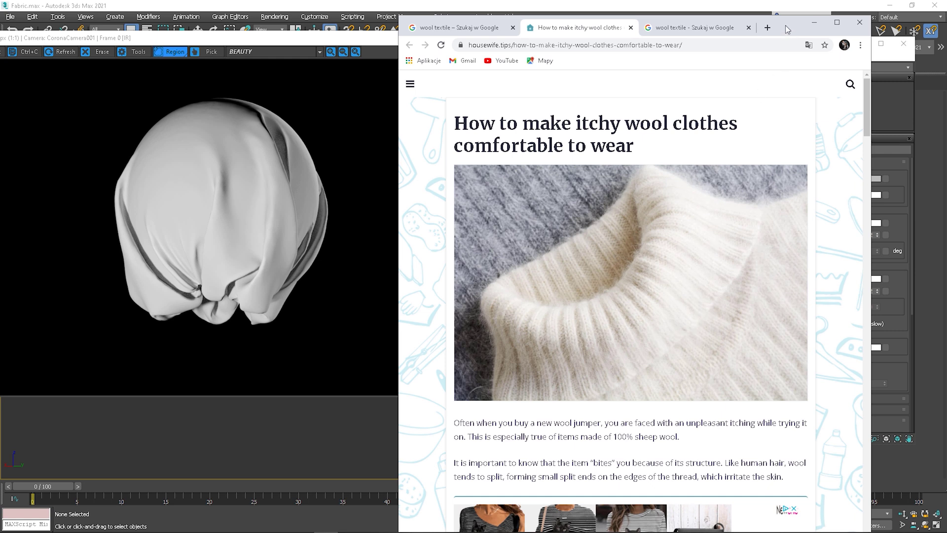
{"action": "key", "text": "alt+Tab"}
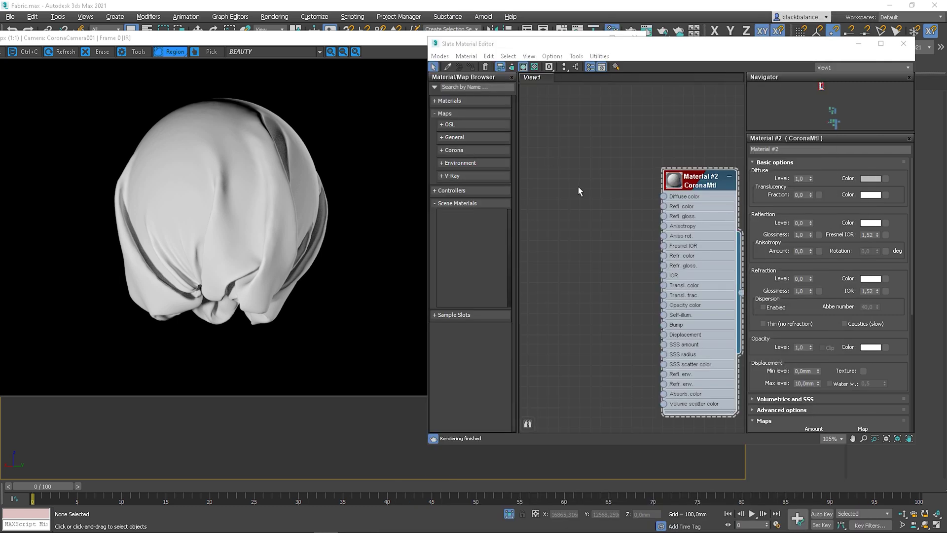
Step: Refresh the interactive render and wire a new Falloff map into Material #2's Diffuse color
{"action": "right_click", "coordinate": [391, 405]}
{"action": "left_click", "coordinate": [372, 389]}
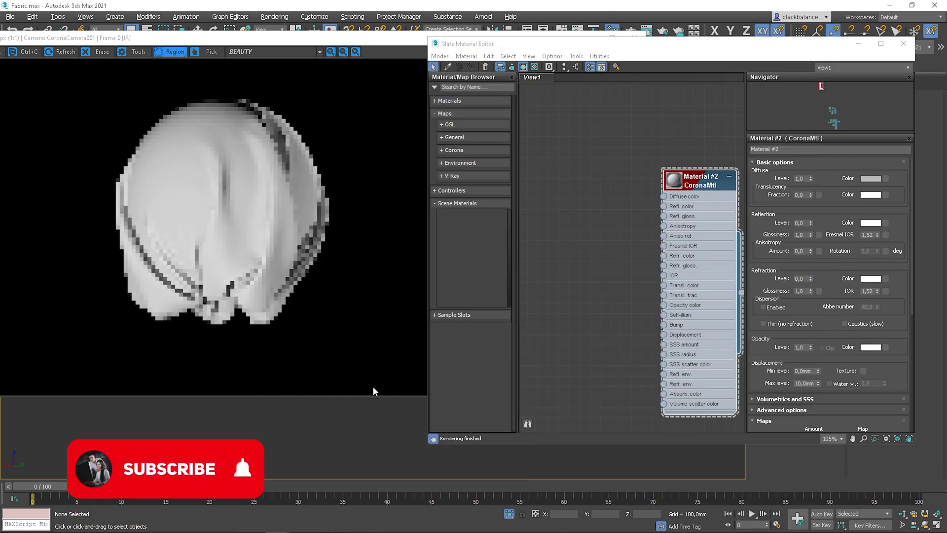
{"action": "right_click", "coordinate": [620, 172]}
{"action": "mouse_move", "coordinate": [661, 188]}
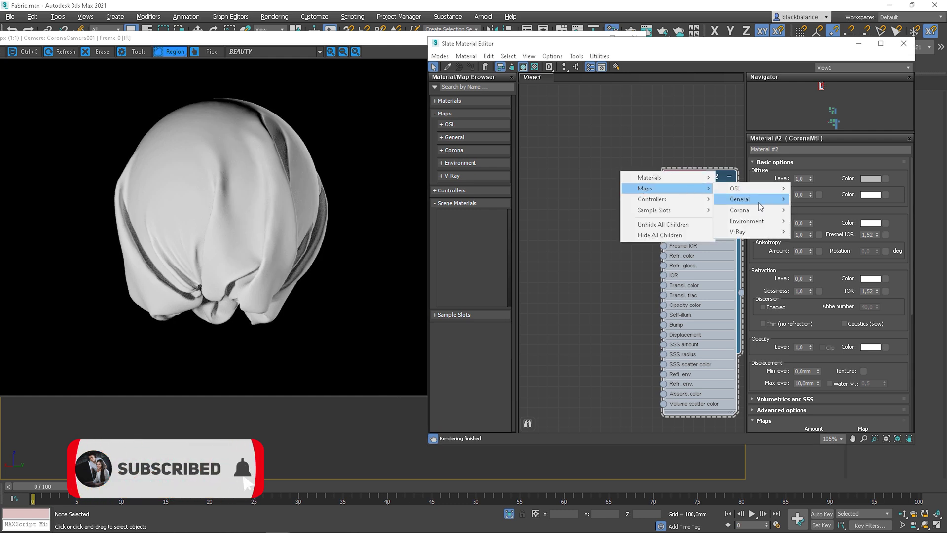
{"action": "mouse_move", "coordinate": [761, 202]}
{"action": "left_click", "coordinate": [807, 220]}
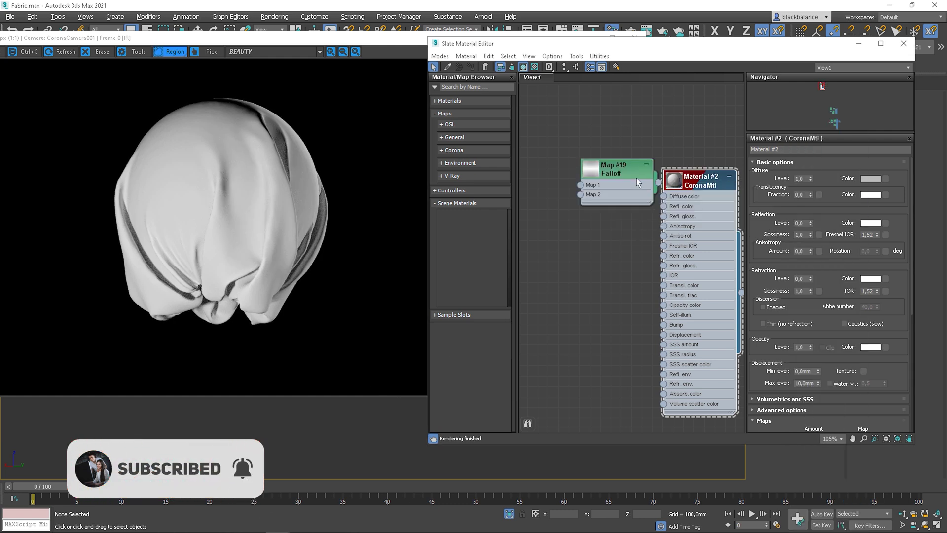
{"action": "left_click_drag", "start_coordinate": [630, 182], "coordinate": [664, 197]}
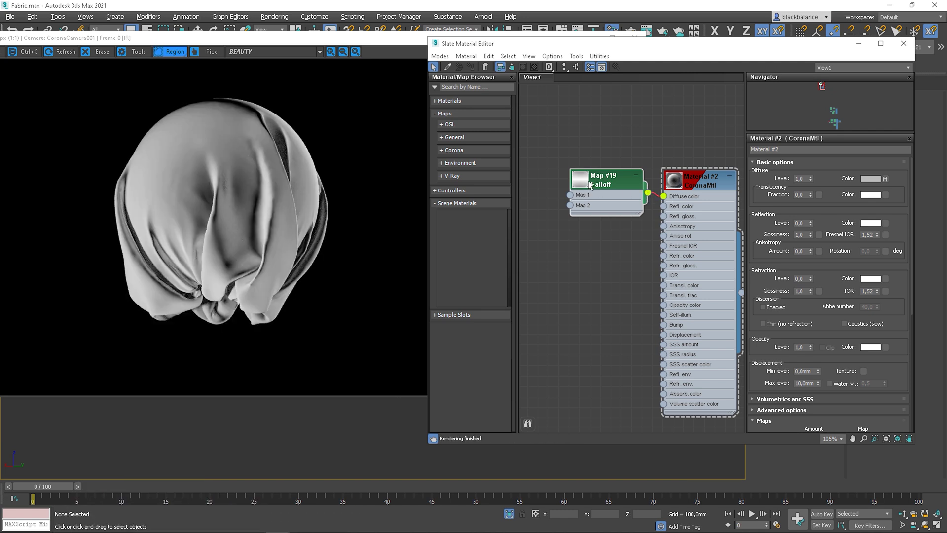
{"action": "left_click_drag", "start_coordinate": [590, 184], "coordinate": [591, 195]}
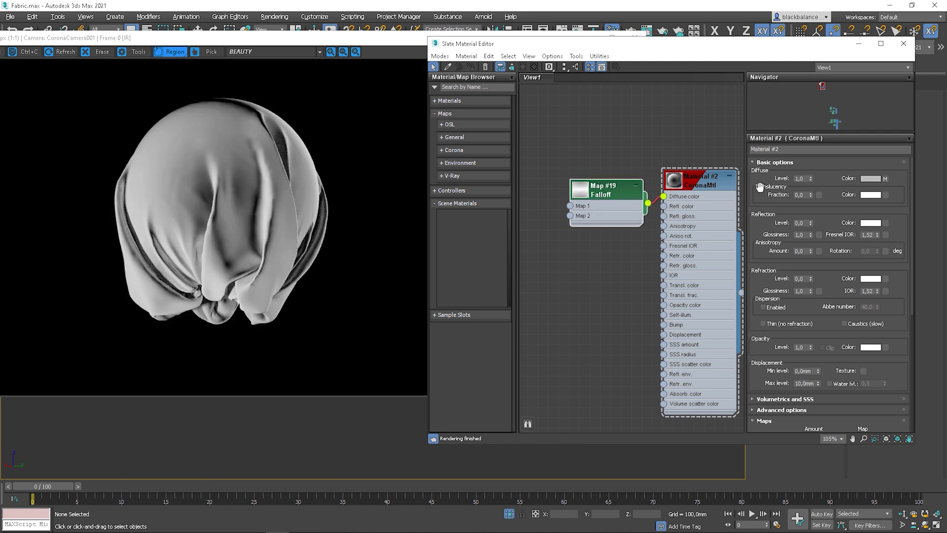
{"action": "left_click", "coordinate": [601, 192]}
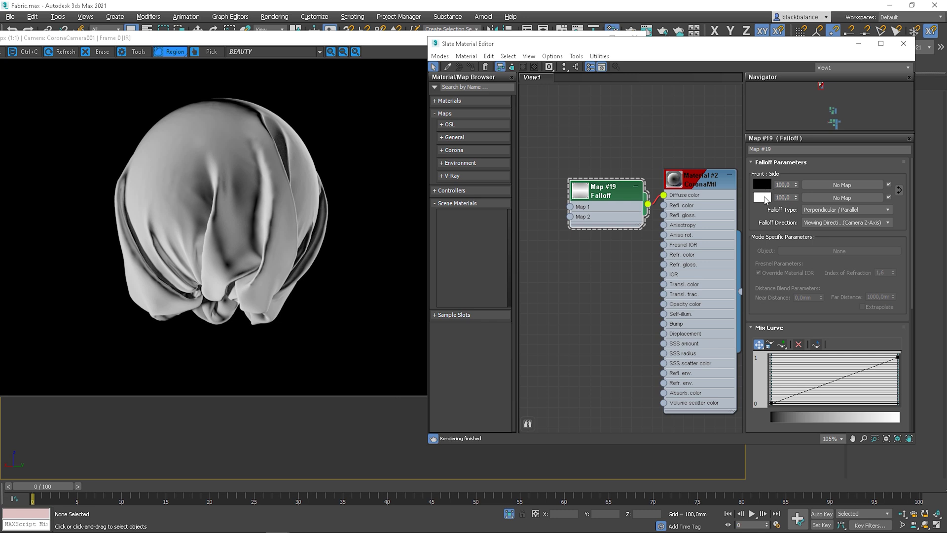
Step: Compare Falloff types and settle on Perpendicular / Parallel
{"action": "left_click", "coordinate": [836, 214]}
{"action": "left_click", "coordinate": [837, 218]}
{"action": "left_click", "coordinate": [839, 211]}
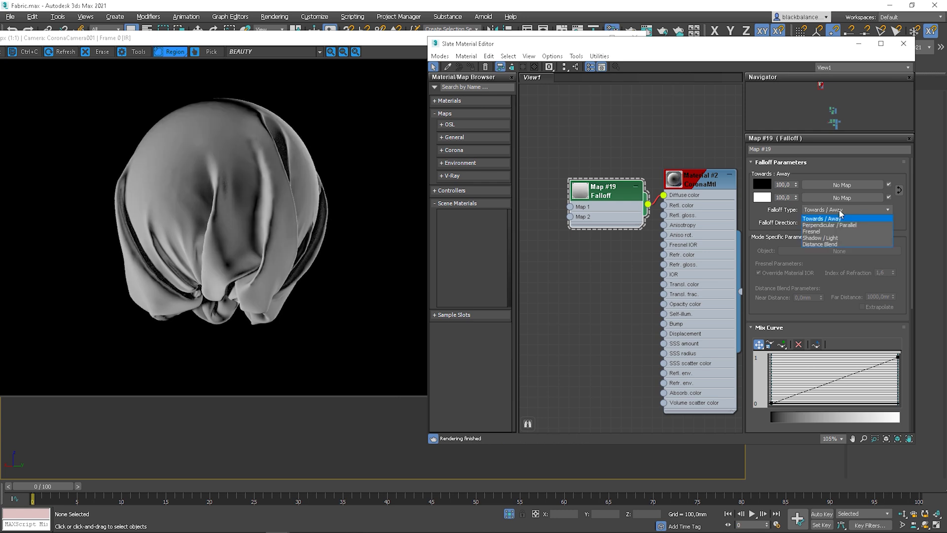
{"action": "left_click", "coordinate": [839, 231]}
{"action": "left_click", "coordinate": [839, 209]}
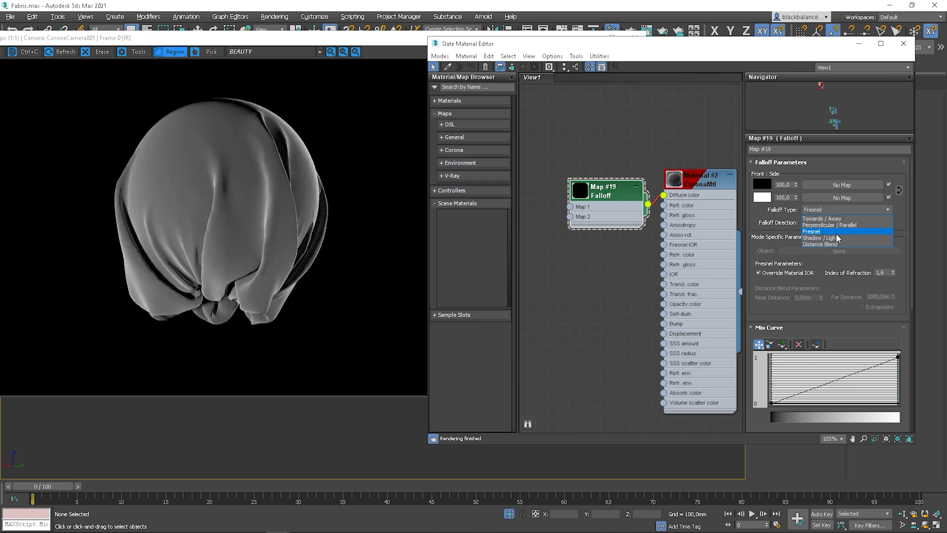
{"action": "left_click", "coordinate": [837, 238]}
{"action": "left_click", "coordinate": [833, 210]}
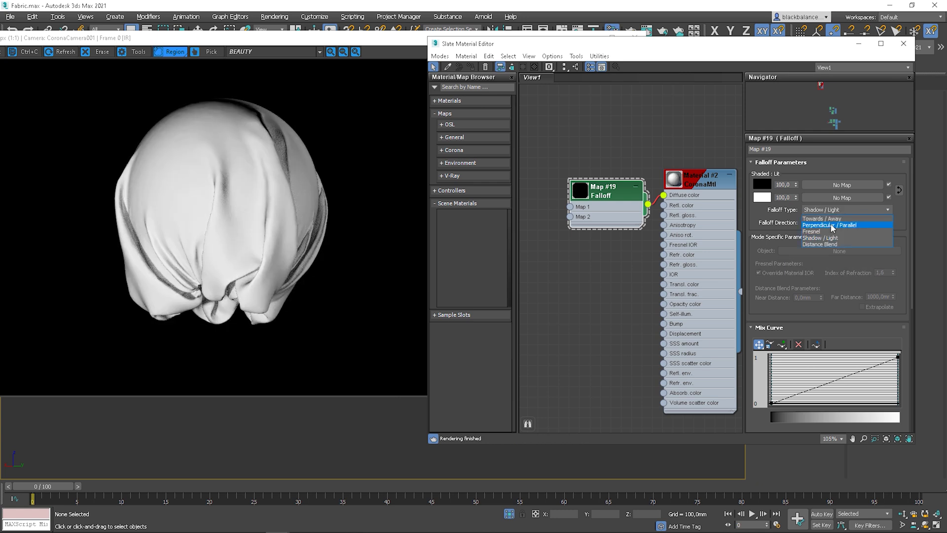
{"action": "left_click", "coordinate": [824, 225]}
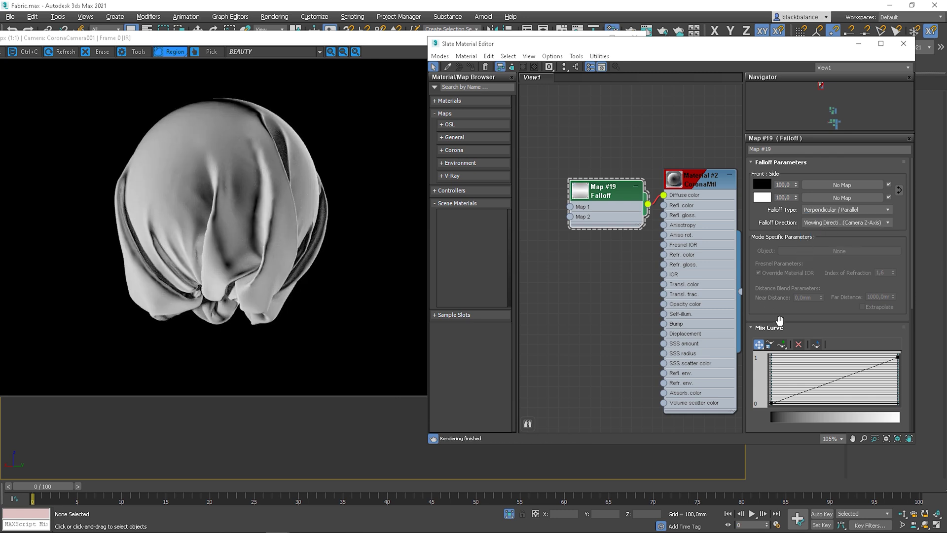
{"action": "right_click", "coordinate": [898, 356]}
Step: Make the Mix Curve end point Bezier-Corner and drag its handle so the curve rises sharply near the end
{"action": "left_click", "coordinate": [890, 385]}
{"action": "left_click_drag", "start_coordinate": [866, 369], "coordinate": [899, 406]}
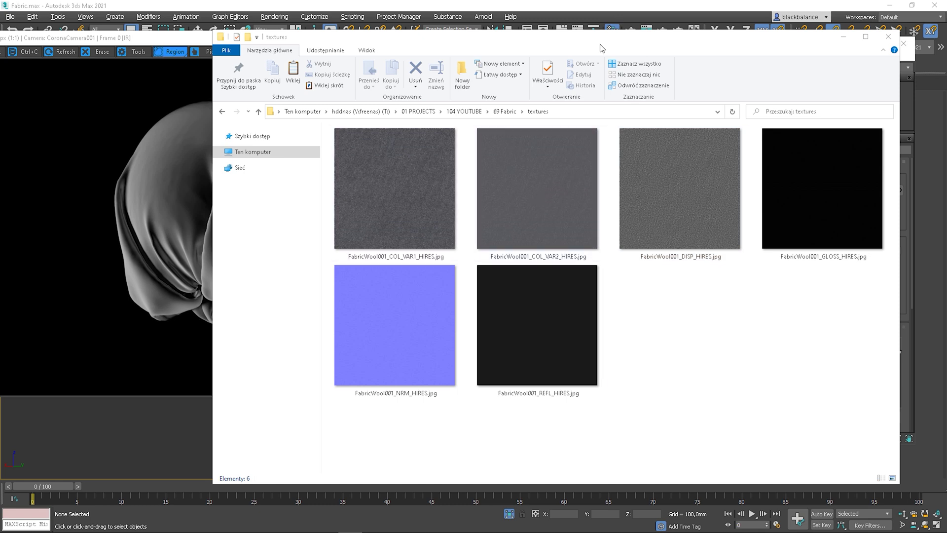
Step: Return to 3ds Max after reviewing the FabricWool001 texture maps
{"action": "left_click", "coordinate": [916, 70]}
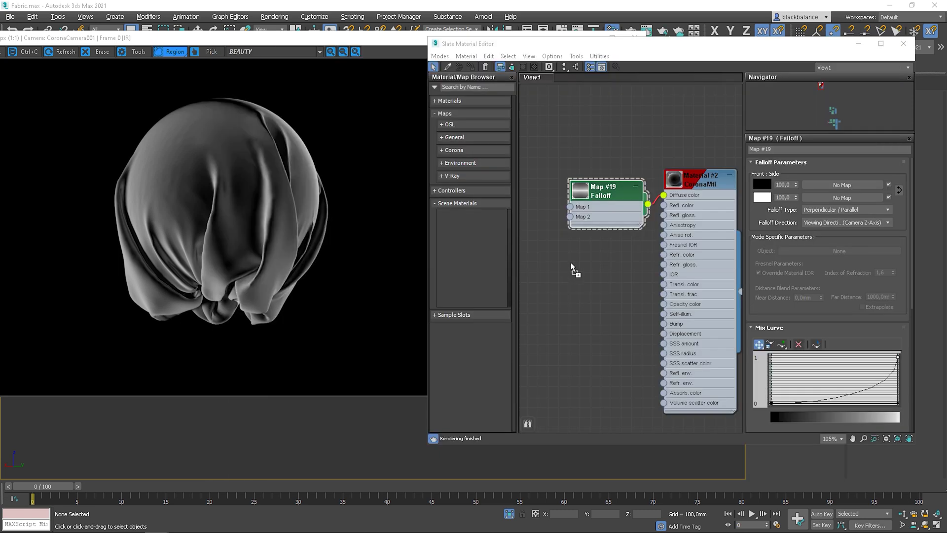
Step: Add FabricWool001_COL_VAR1_HIRES as a Bitmap node and wire it into the Falloff's Map 1
{"action": "left_click_drag", "start_coordinate": [572, 266], "coordinate": [571, 267]}
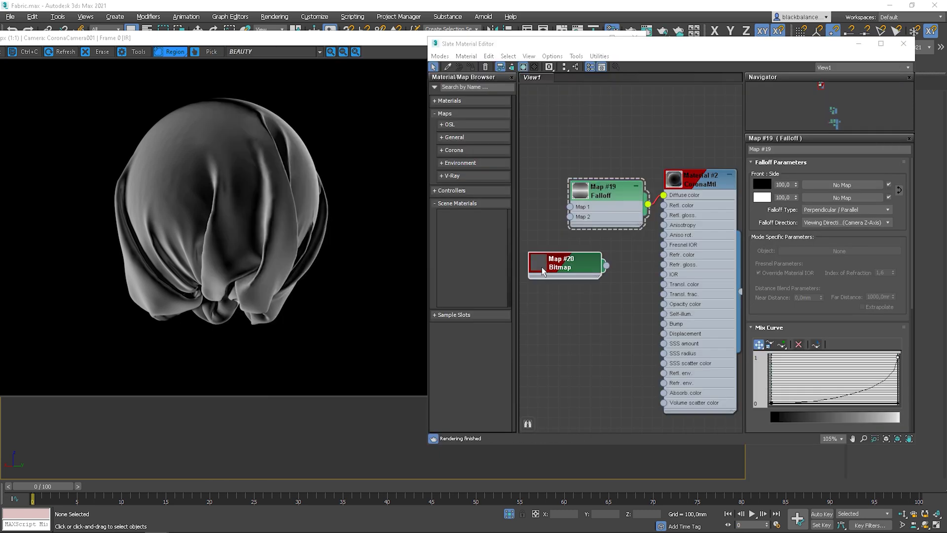
{"action": "double_click", "coordinate": [547, 266]}
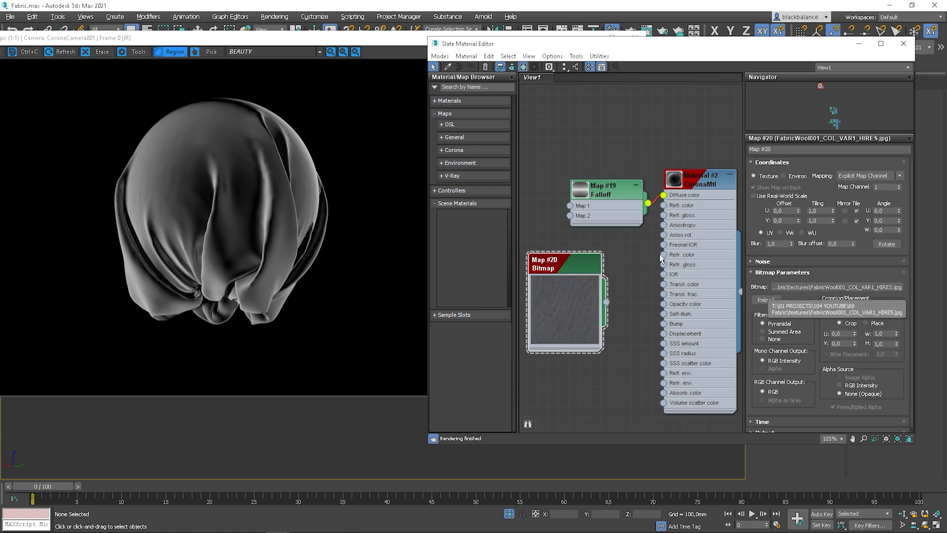
{"action": "middle_click_drag", "start_coordinate": [594, 321], "coordinate": [657, 354]}
{"action": "left_click_drag", "start_coordinate": [656, 351], "coordinate": [633, 239]}
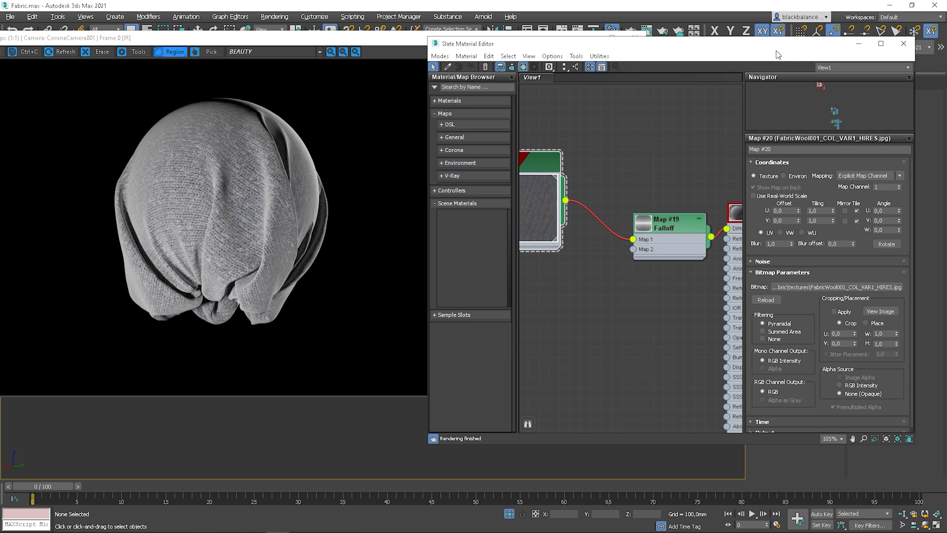
Step: Move the material editor aside to check the render, then minimize it
{"action": "left_click_drag", "start_coordinate": [777, 55], "coordinate": [587, 140]}
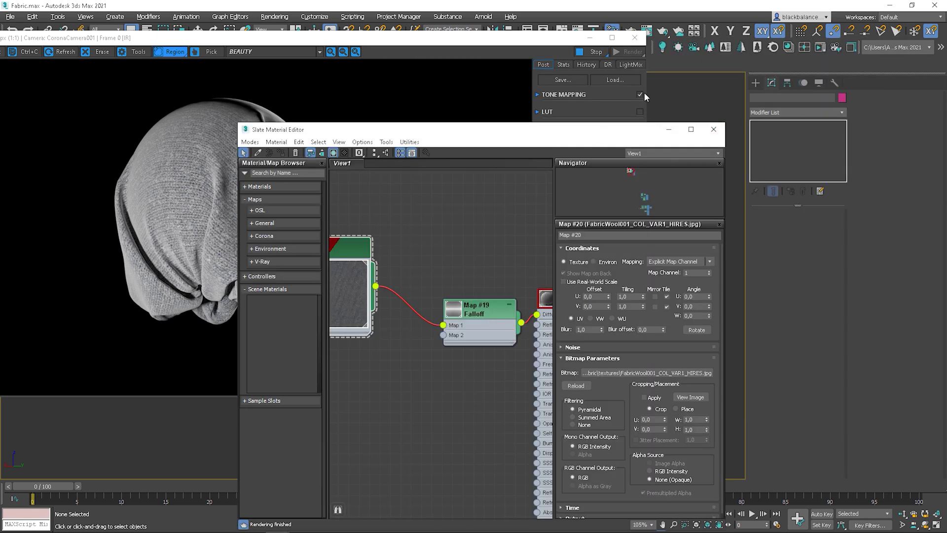
{"action": "left_click_drag", "start_coordinate": [629, 138], "coordinate": [795, 62]}
{"action": "left_click", "coordinate": [837, 51]}
Step: Select the cloth object and add a UVW Xform modifier to it
{"action": "left_click", "coordinate": [591, 39]}
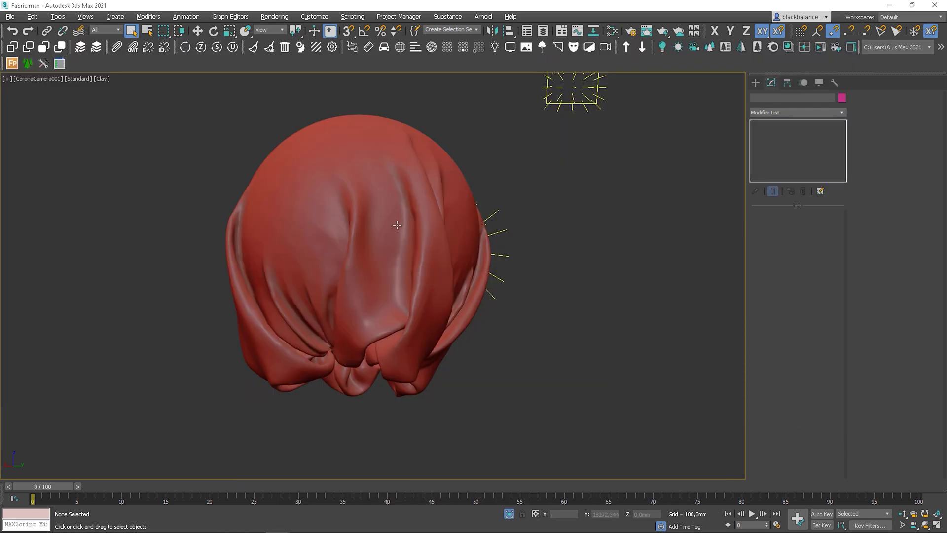
{"action": "left_click", "coordinate": [399, 220]}
{"action": "left_click", "coordinate": [791, 114]}
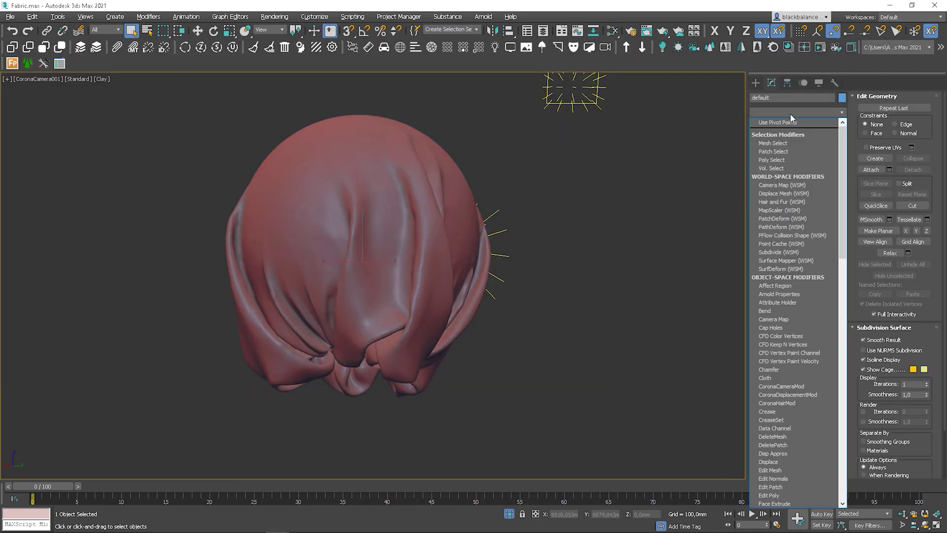
{"action": "key", "text": "u"}
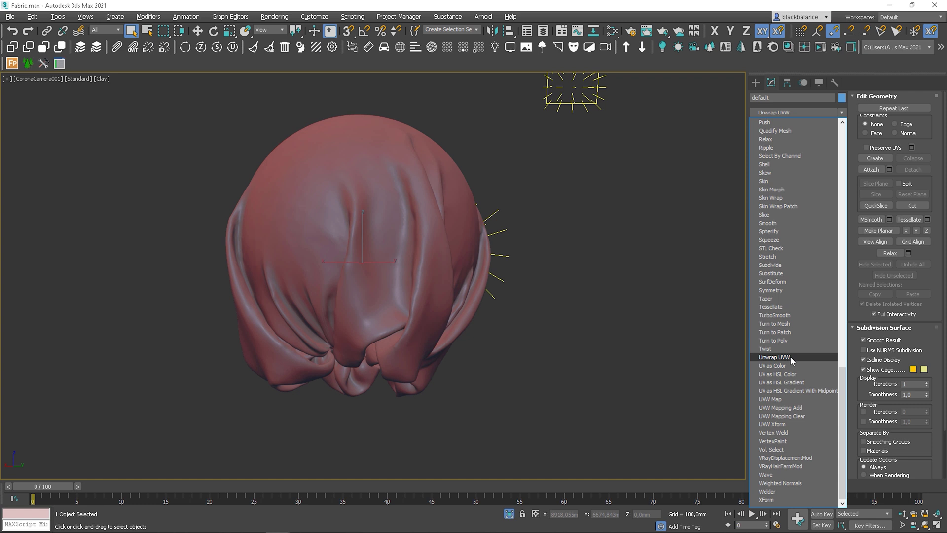
{"action": "left_click", "coordinate": [779, 424]}
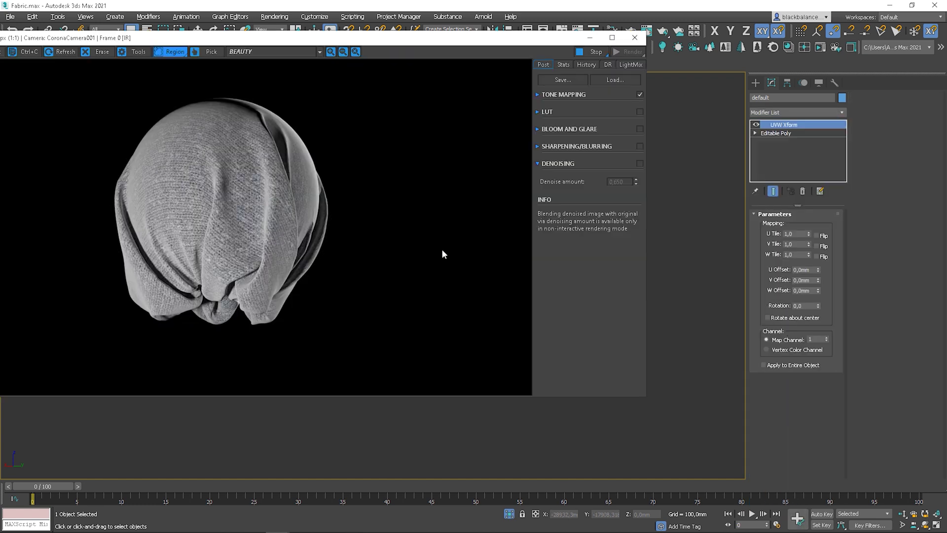
Step: Set the UVW Xform U and V Tile to 1.5 and W Tile to 1.0
{"action": "double_click", "coordinate": [795, 234]}
{"action": "type", "text": "3"}
{"action": "key", "text": "Return"}
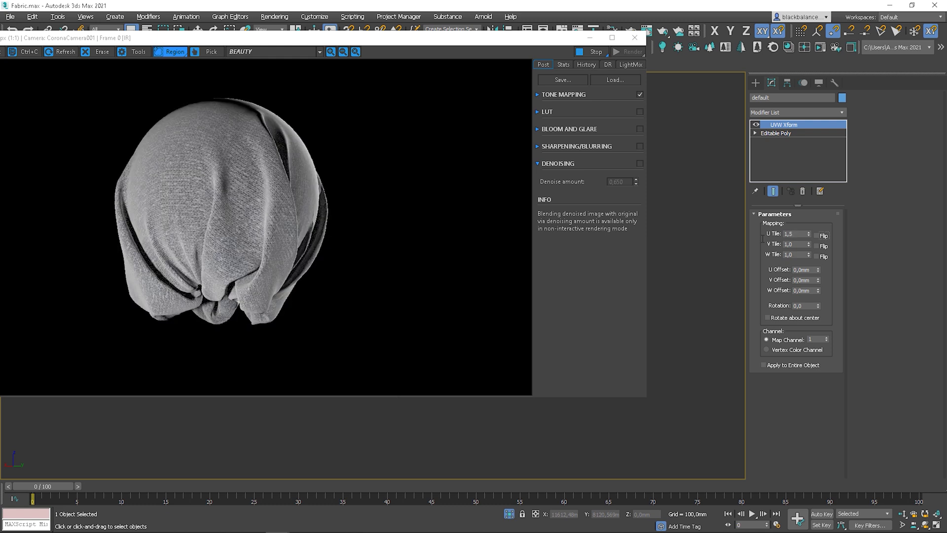
{"action": "key", "text": "Tab"}
{"action": "type", "text": "1,5"}
{"action": "key", "text": "Return"}
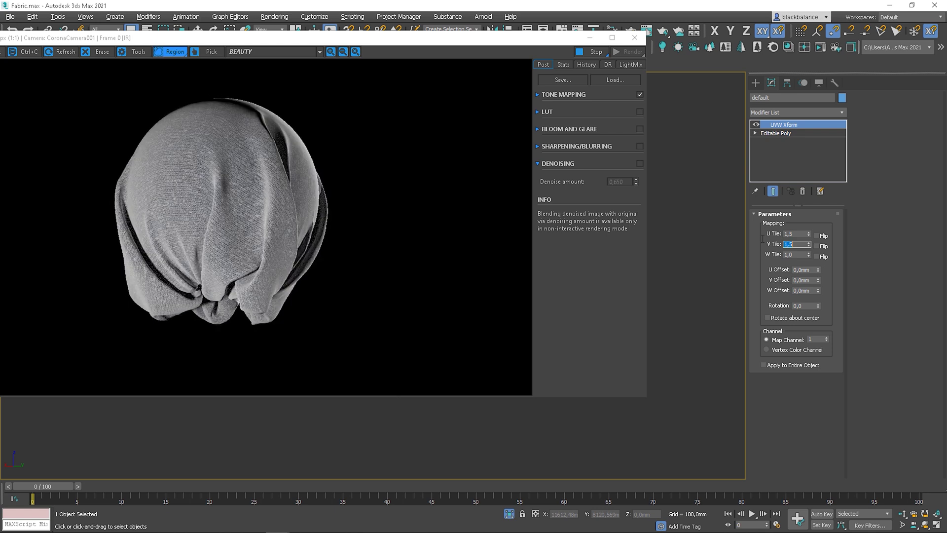
{"action": "key", "text": "Tab"}
{"action": "key", "text": "Return"}
{"action": "type", "text": "1,0"}
{"action": "key", "text": "Return"}
{"action": "key", "text": "m"}
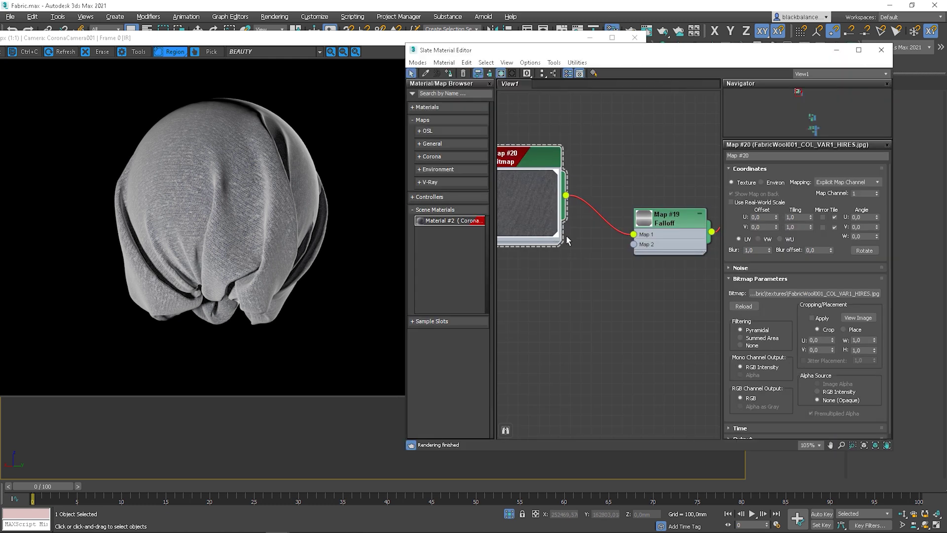
Step: Wire the wool bitmap into the Falloff's Map 2 and set the Front amount to 80
{"action": "left_click", "coordinate": [673, 223]}
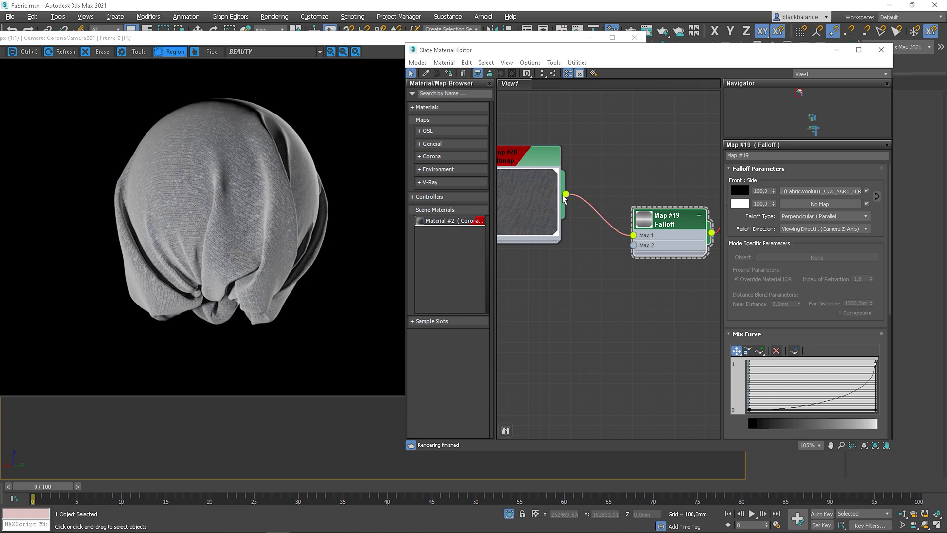
{"action": "left_click_drag", "start_coordinate": [627, 241], "coordinate": [633, 246]}
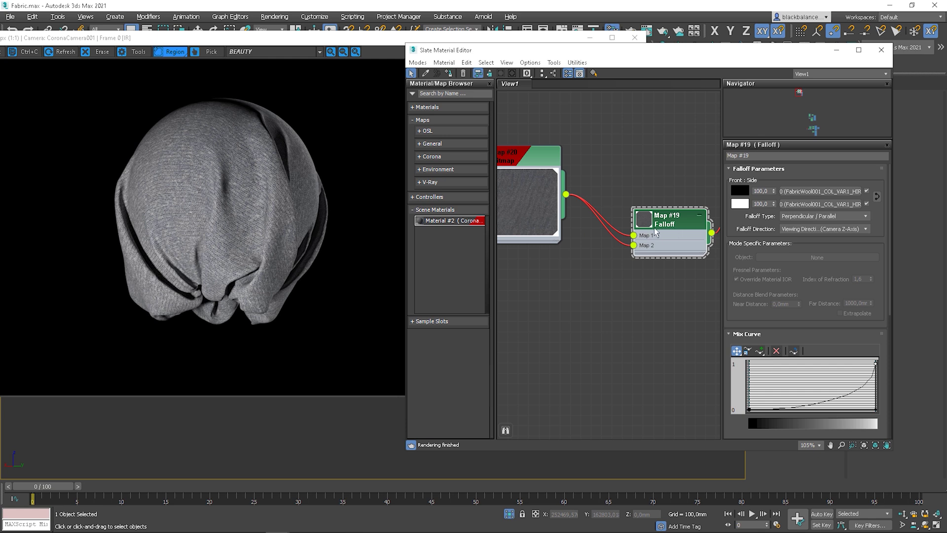
{"action": "left_click", "coordinate": [765, 191]}
{"action": "type", "text": "90"}
{"action": "key", "text": "Return"}
{"action": "type", "text": "5"}
{"action": "key", "text": "Return"}
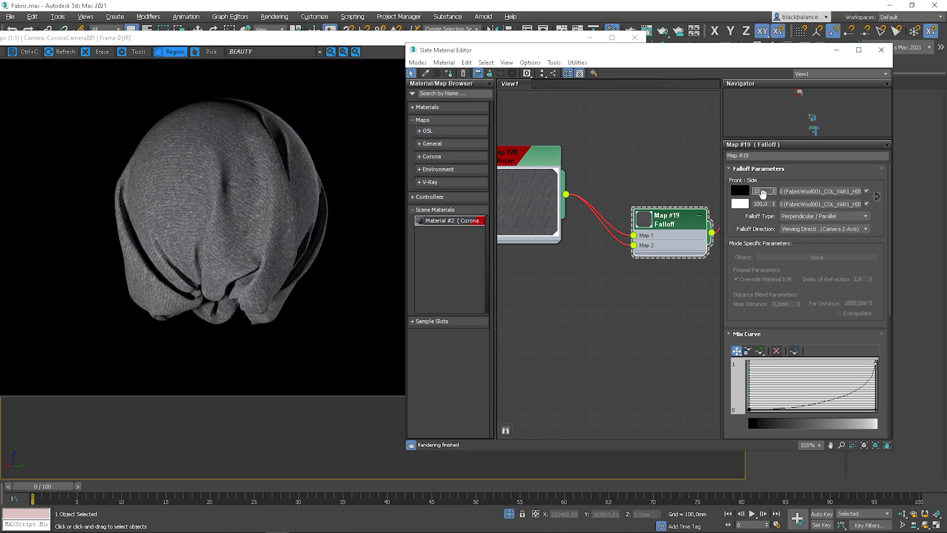
{"action": "type", "text": "10"}
{"action": "key", "text": "Return"}
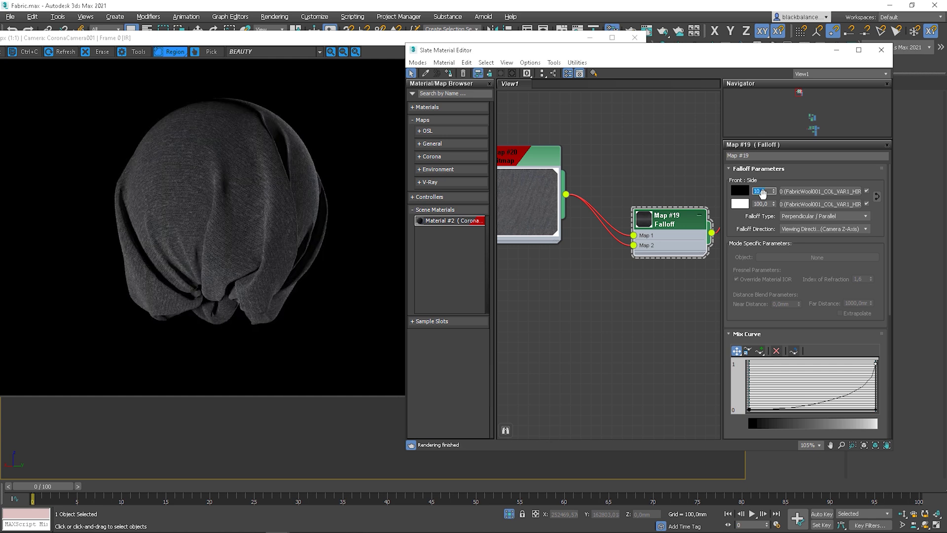
{"action": "type", "text": "80"}
{"action": "key", "text": "Return"}
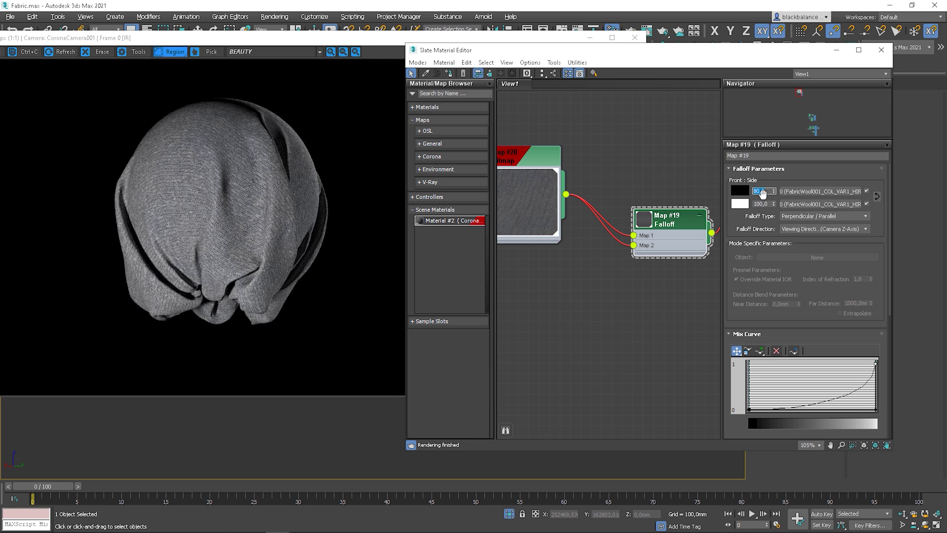
Step: Set the Falloff Side amount to 80 and tidy the Falloff and bitmap nodes
{"action": "left_click", "coordinate": [763, 203]}
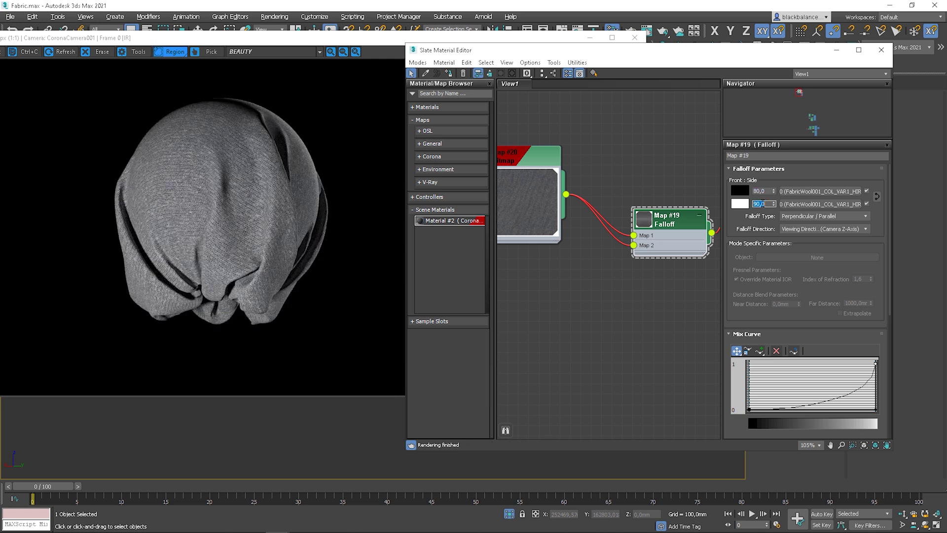
{"action": "type", "text": "80"}
{"action": "key", "text": "Return"}
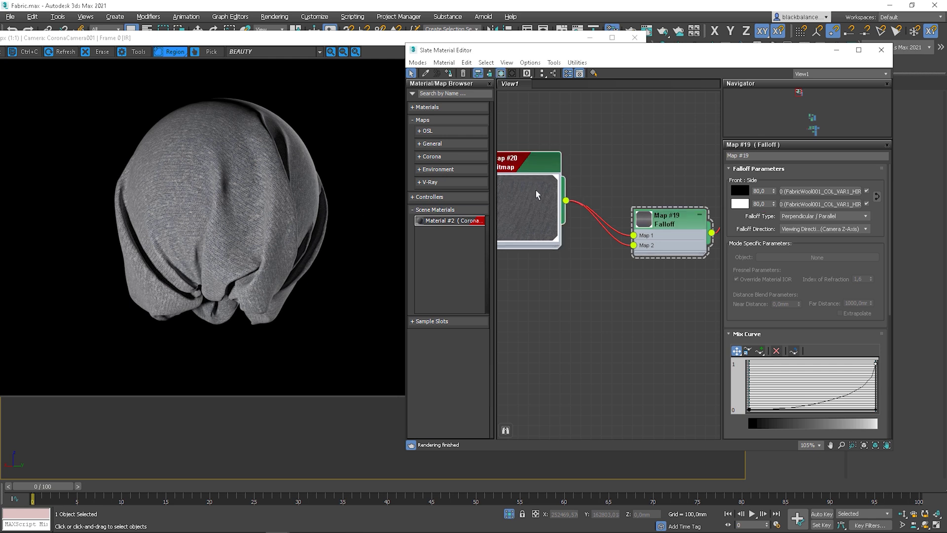
{"action": "left_click_drag", "start_coordinate": [535, 188], "coordinate": [557, 228]}
{"action": "scroll", "coordinate": [616, 247], "scroll_direction": "down", "scroll_amount": 3}
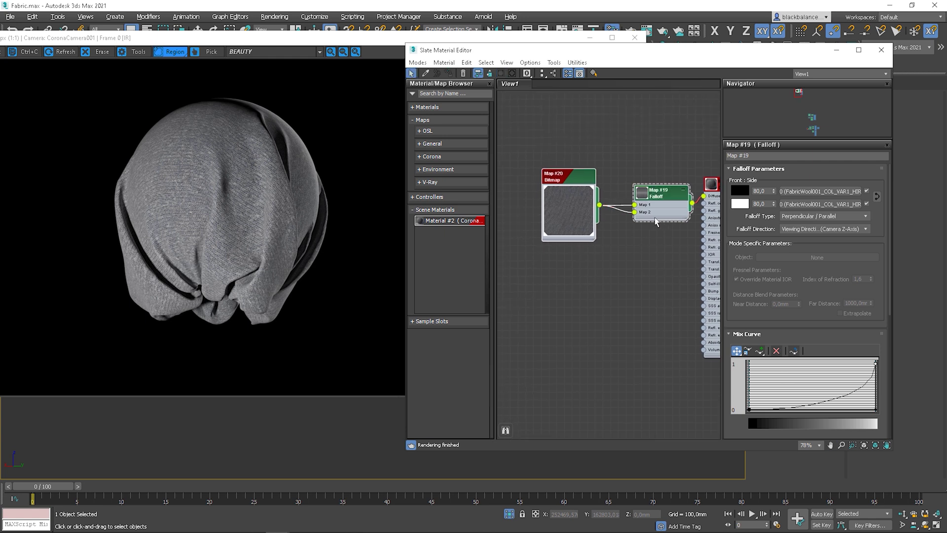
{"action": "left_click_drag", "start_coordinate": [658, 214], "coordinate": [634, 175]}
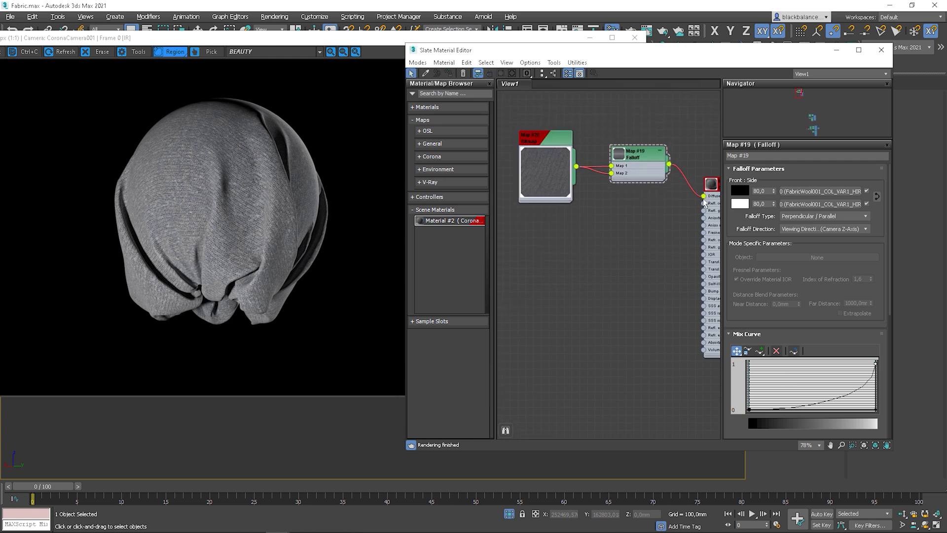
Step: Unwire Falloff from Diffuse and feed a new NRM bitmap into a CoronaNormal map
{"action": "left_click_drag", "start_coordinate": [697, 192], "coordinate": [694, 188]}
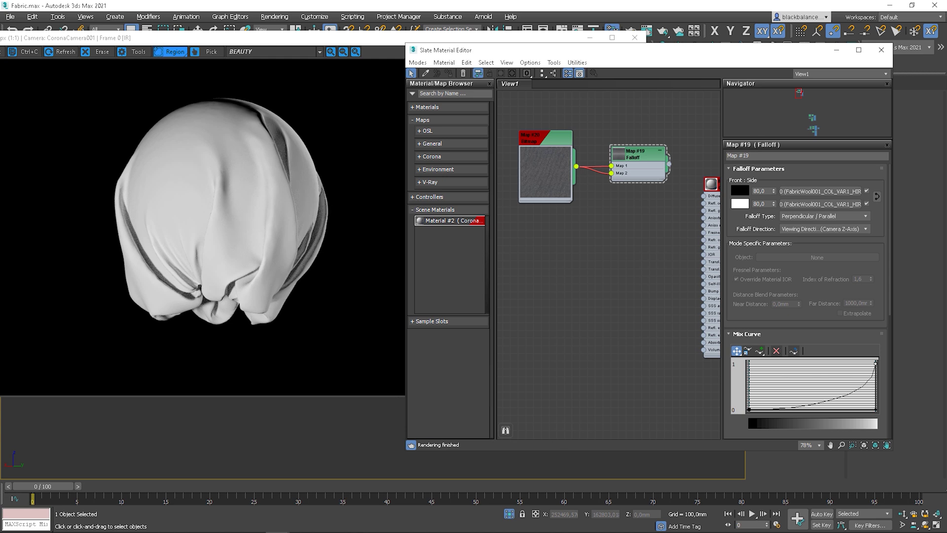
{"action": "left_click_drag", "start_coordinate": [504, 281], "coordinate": [562, 274]}
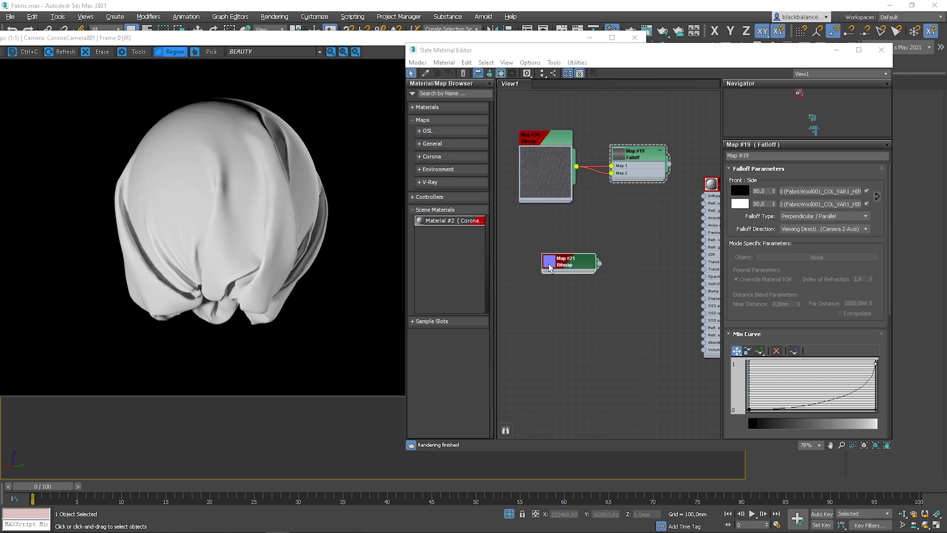
{"action": "left_click_drag", "start_coordinate": [571, 267], "coordinate": [609, 262]}
{"action": "mouse_move", "coordinate": [632, 276]}
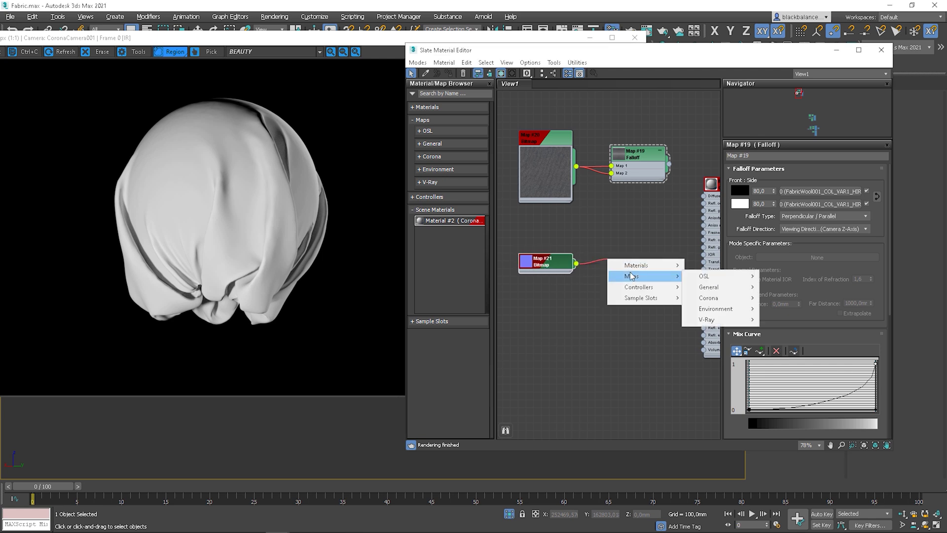
{"action": "mouse_move", "coordinate": [718, 297]}
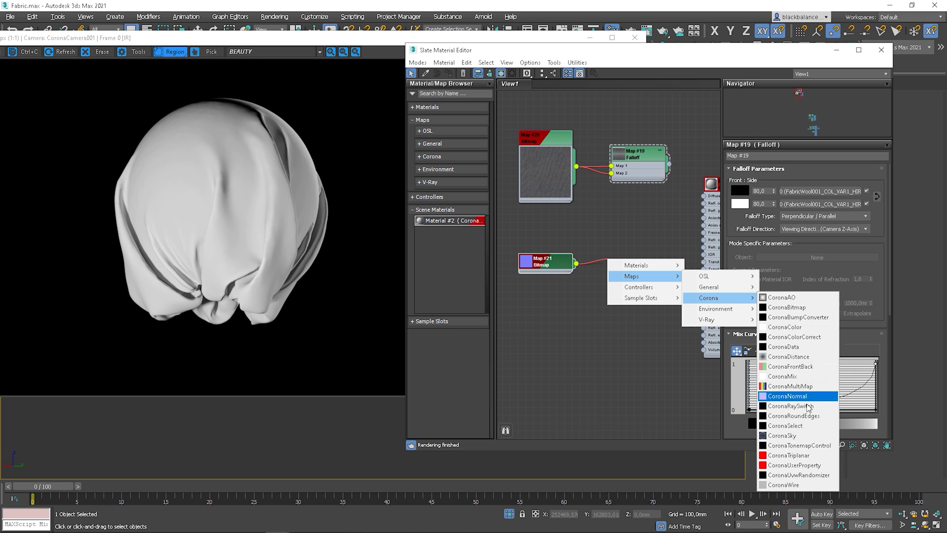
{"action": "left_click", "coordinate": [786, 398]}
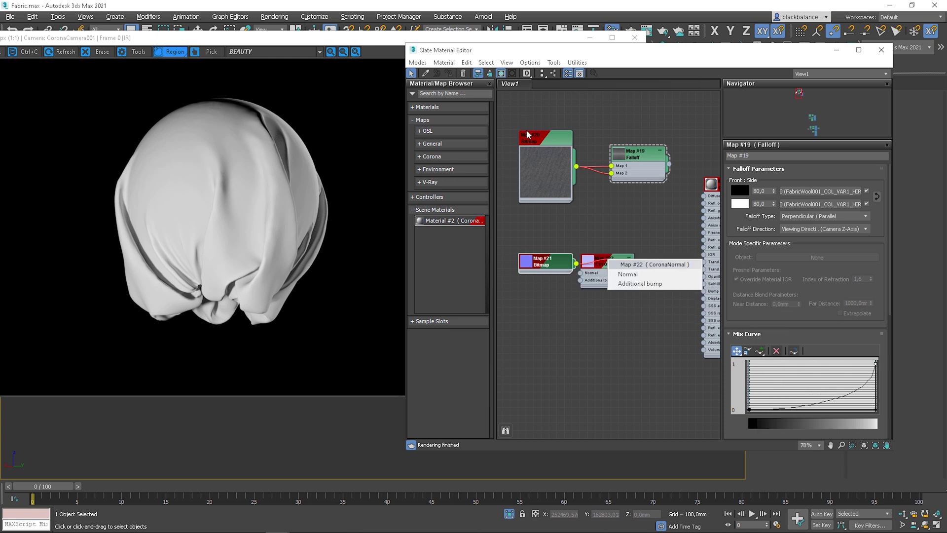
{"action": "left_click", "coordinate": [628, 274]}
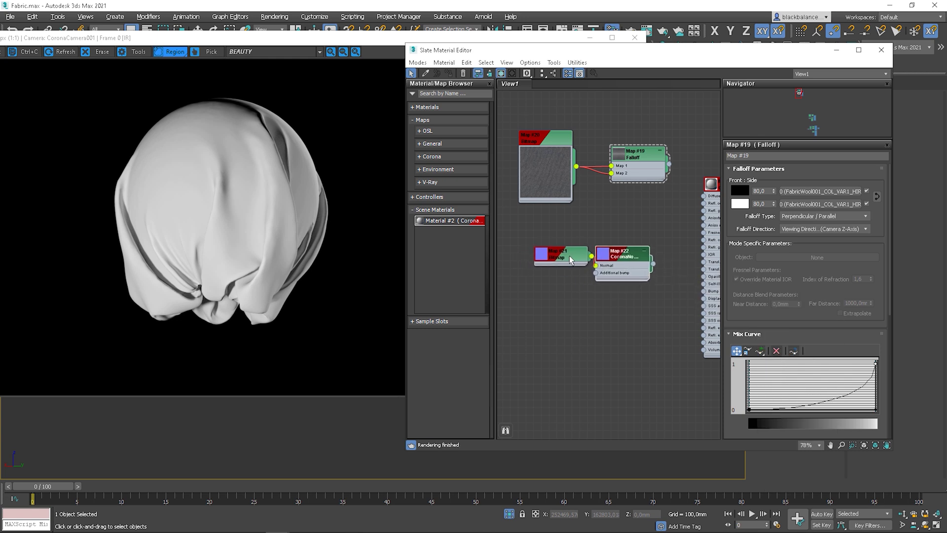
Step: Enable Add gamma on the CoronaNormal and connect it to Material #2's Bump
{"action": "double_click", "coordinate": [620, 254]}
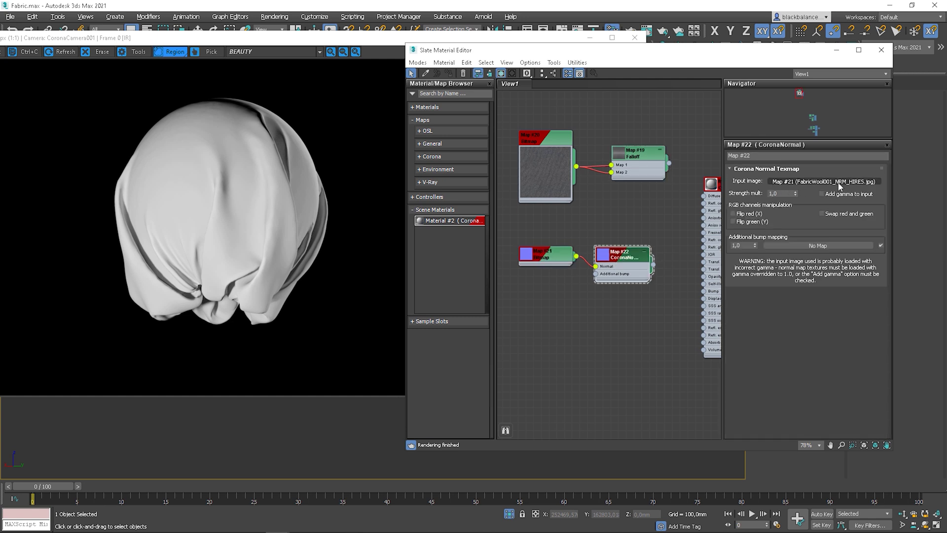
{"action": "left_click", "coordinate": [823, 194]}
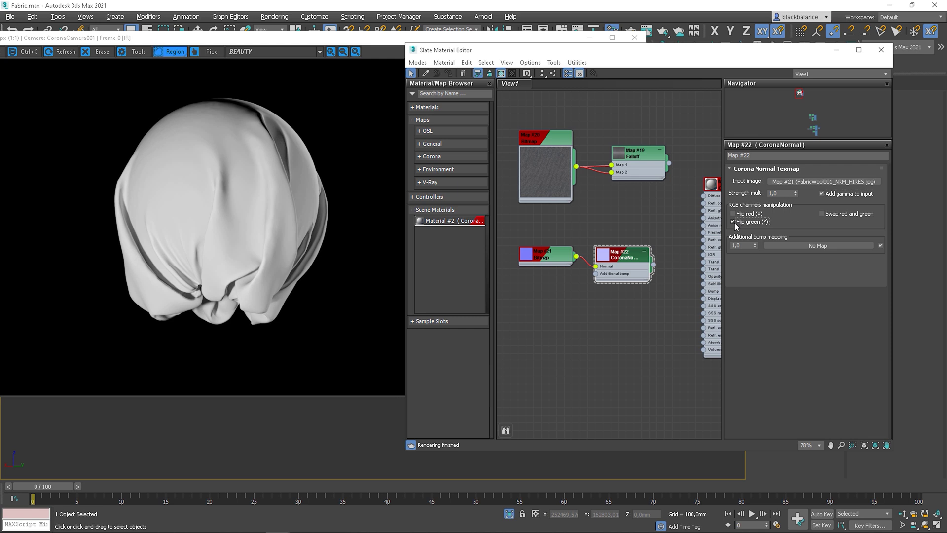
{"action": "middle_click_drag", "start_coordinate": [663, 268], "coordinate": [594, 255]}
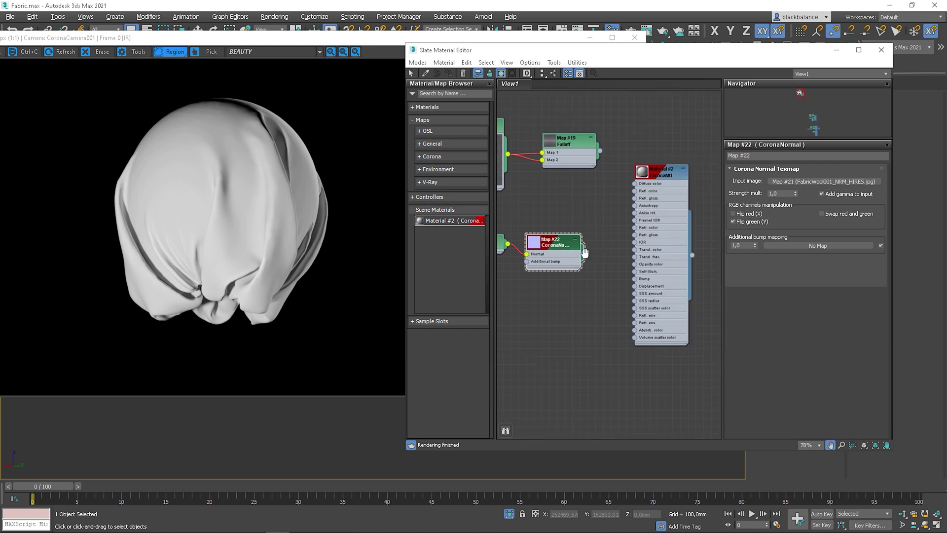
{"action": "left_click_drag", "start_coordinate": [584, 252], "coordinate": [634, 279]}
{"action": "right_click", "coordinate": [359, 411]}
Step: Restart the interactive render and zoom in closer on the fabric detail
{"action": "left_click", "coordinate": [330, 444]}
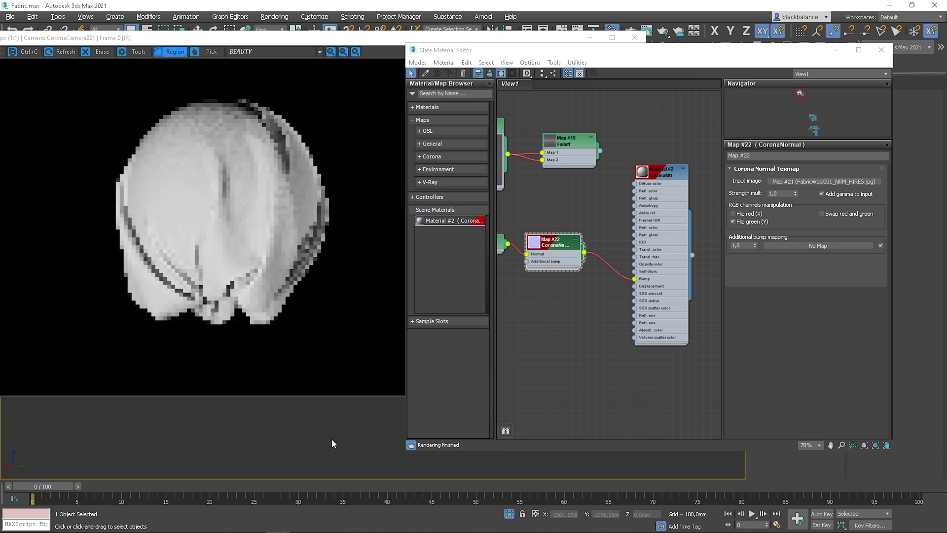
{"action": "scroll", "coordinate": [377, 428], "scroll_direction": "up", "scroll_amount": 8}
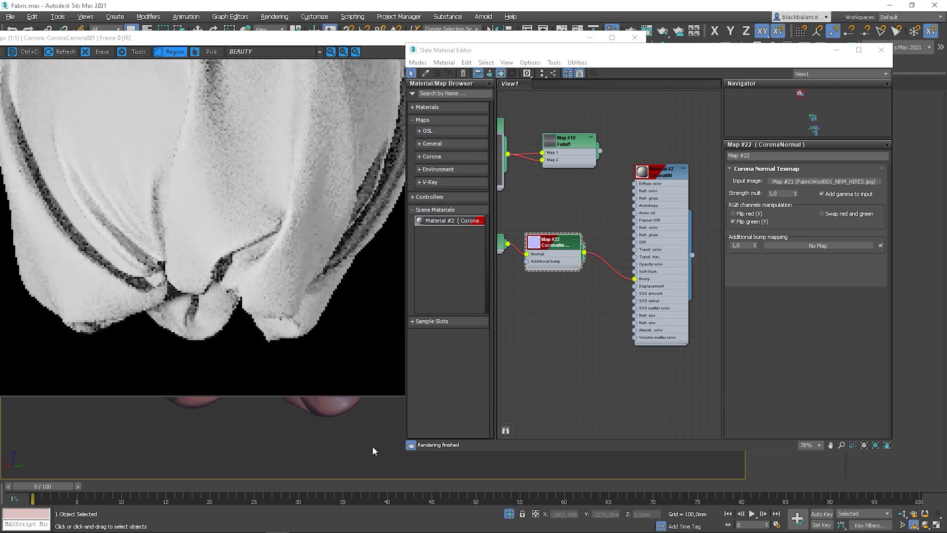
{"action": "middle_click_drag", "start_coordinate": [372, 446], "coordinate": [372, 485]}
{"action": "scroll", "coordinate": [358, 447], "scroll_direction": "up", "scroll_amount": 4}
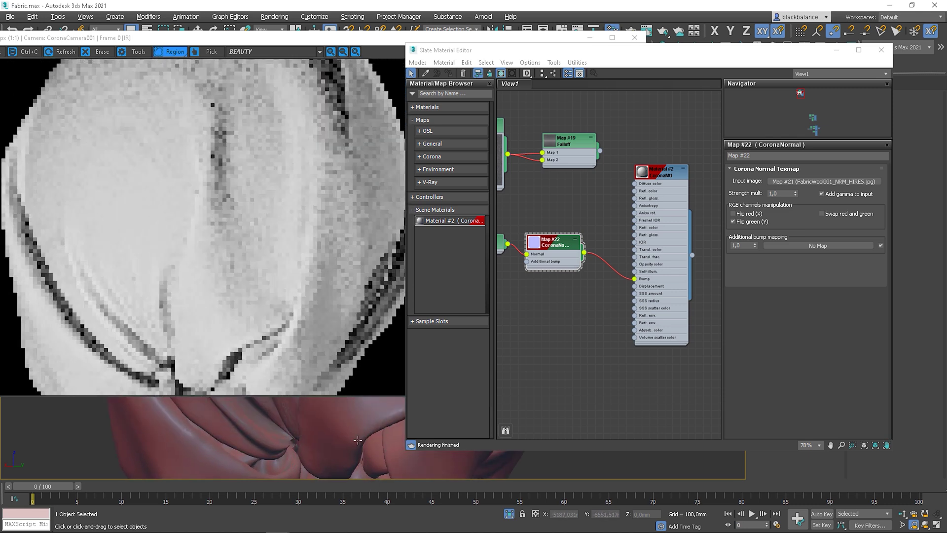
{"action": "scroll", "coordinate": [361, 474], "scroll_direction": "down", "scroll_amount": 2}
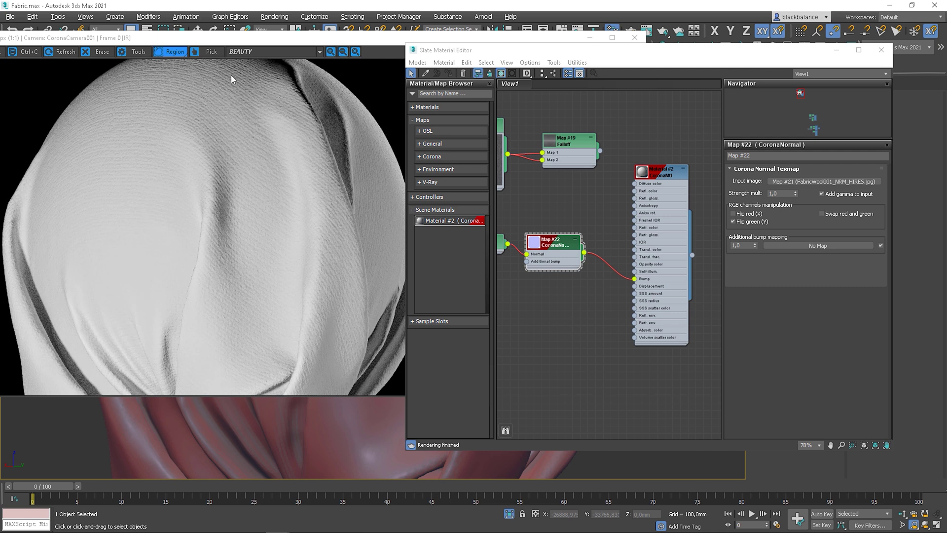
Step: In Material #2, try Bump amounts of 3 and 5, then settle on 2
{"action": "double_click", "coordinate": [676, 190]}
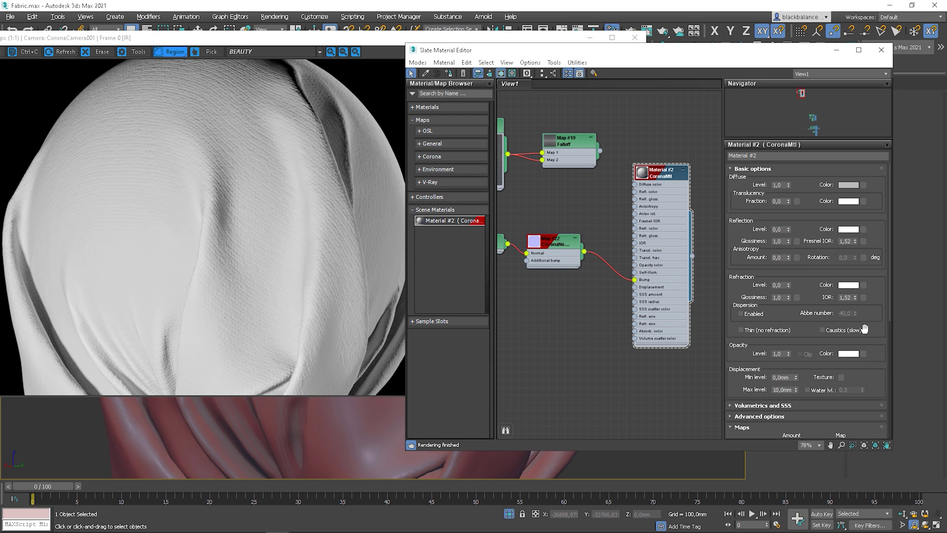
{"action": "scroll", "coordinate": [880, 361], "scroll_direction": "down", "scroll_amount": 5}
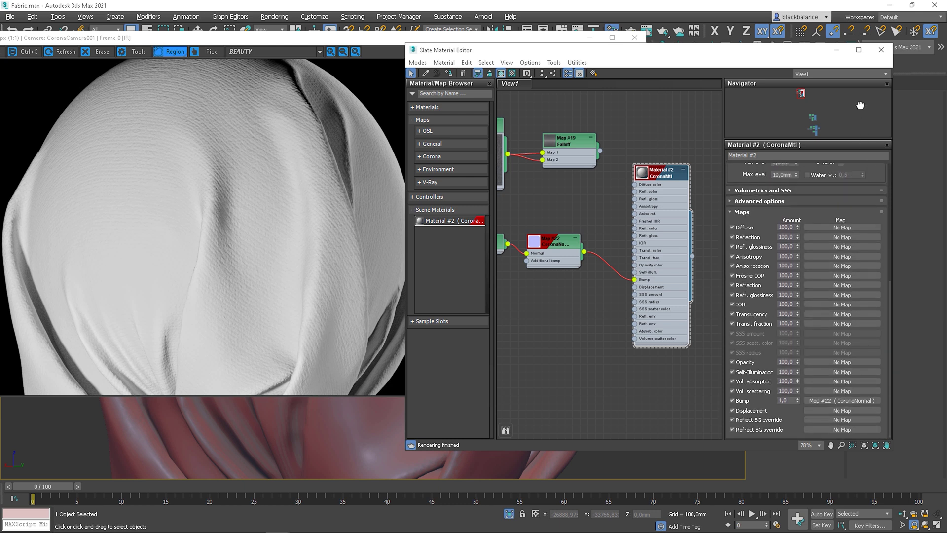
{"action": "double_click", "coordinate": [785, 400]}
{"action": "type", "text": "3"}
{"action": "key", "text": "Return"}
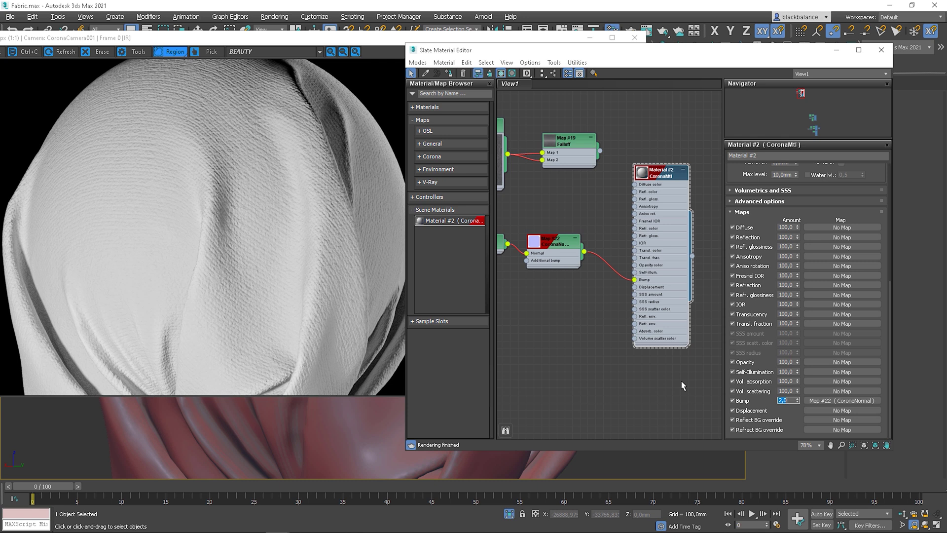
{"action": "type", "text": "5"}
{"action": "key", "text": "Return"}
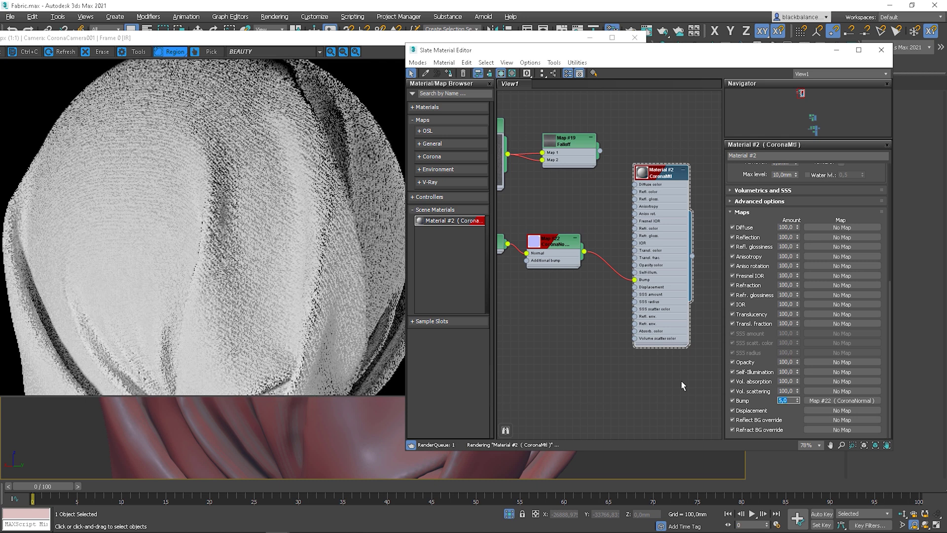
{"action": "type", "text": "2"}
{"action": "key", "text": "Return"}
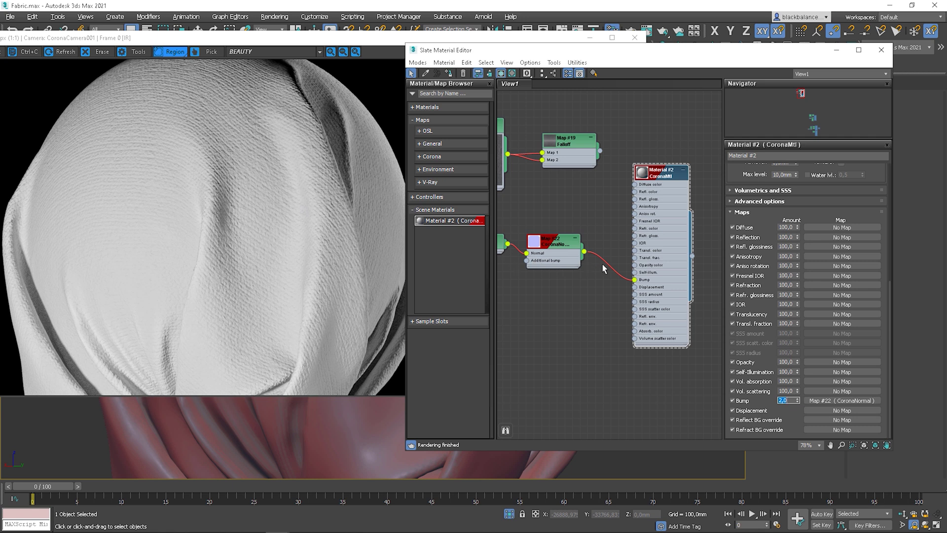
Step: Unwire CoronaNormal from Bump and connect the FabricWool001_DISP_HIRES bitmap to Material #2's Displacement
{"action": "left_click", "coordinate": [626, 293]}
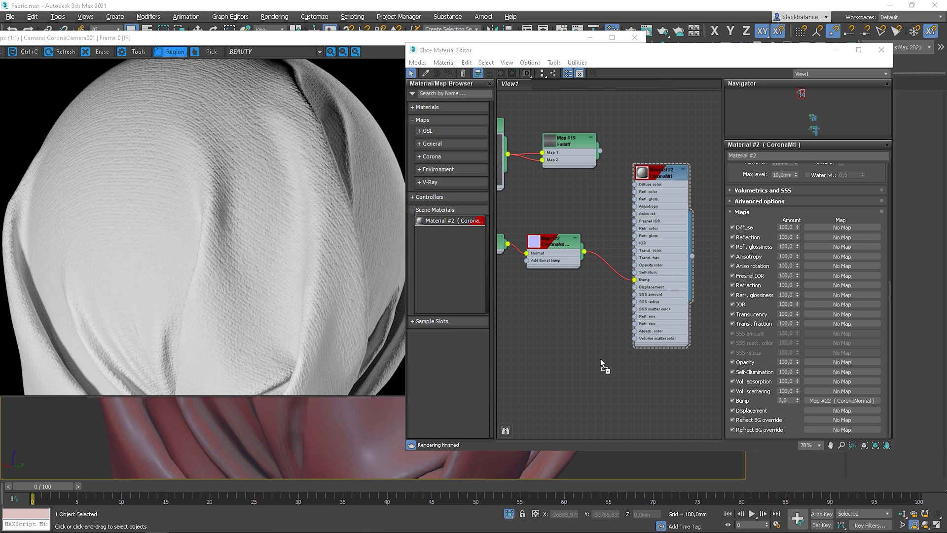
{"action": "left_click_drag", "start_coordinate": [601, 363], "coordinate": [531, 336]}
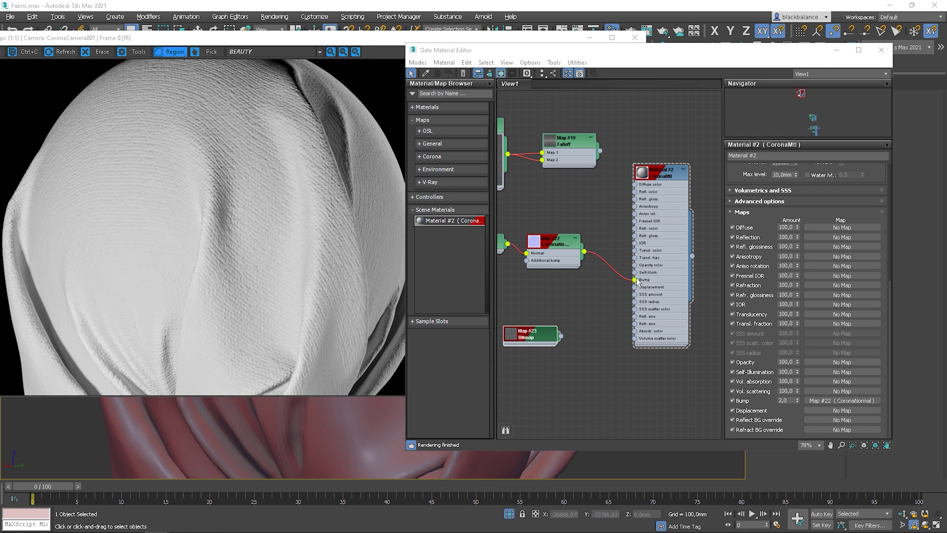
{"action": "mouse_move", "coordinate": [639, 283]}
{"action": "left_mouse_down"}
{"action": "mouse_move", "coordinate": [606, 283]}
{"action": "mouse_move", "coordinate": [624, 279]}
{"action": "left_mouse_up"}
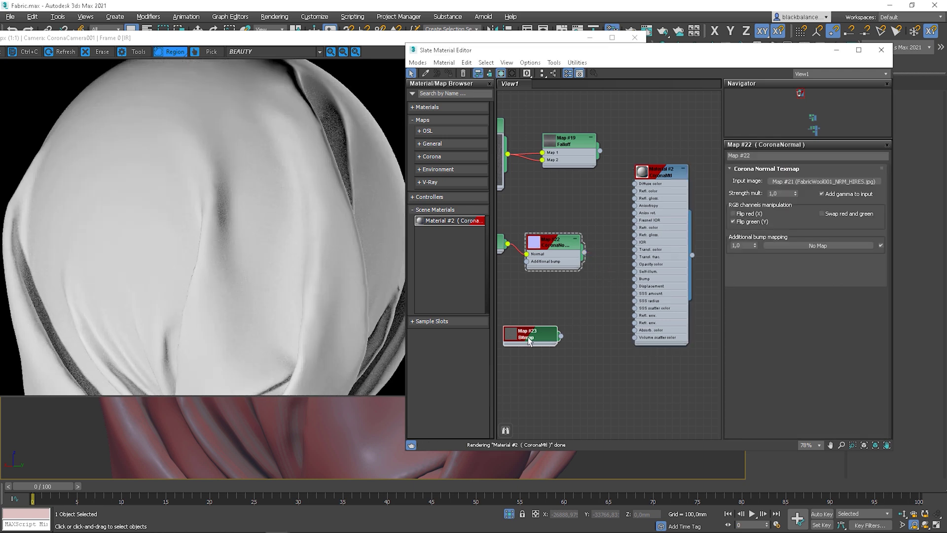
{"action": "left_click_drag", "start_coordinate": [529, 340], "coordinate": [527, 324]}
{"action": "double_click", "coordinate": [531, 319]}
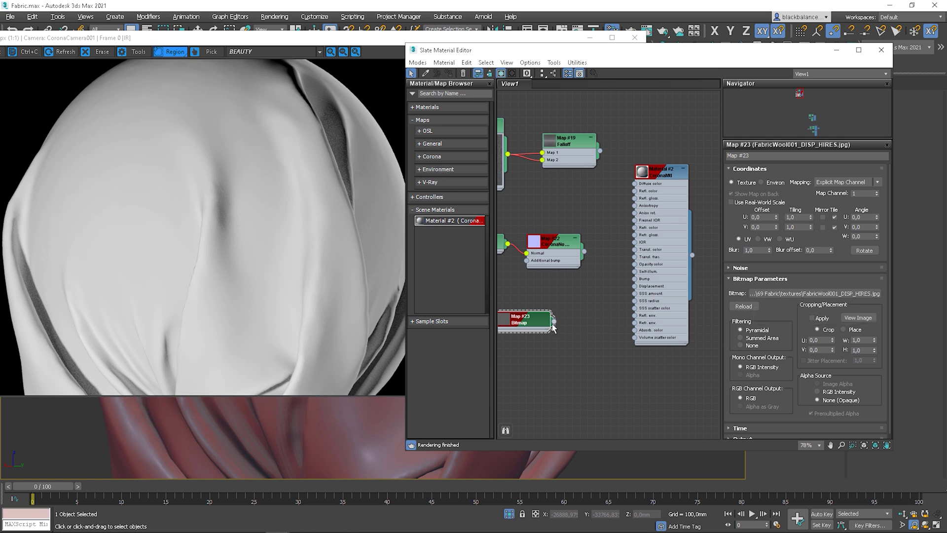
{"action": "left_click_drag", "start_coordinate": [554, 322], "coordinate": [635, 286]}
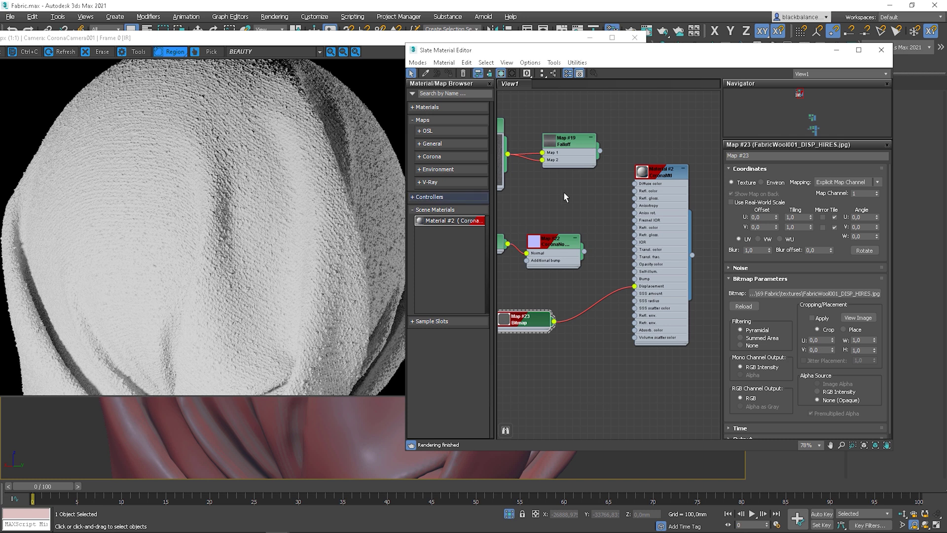
{"action": "double_click", "coordinate": [664, 171]}
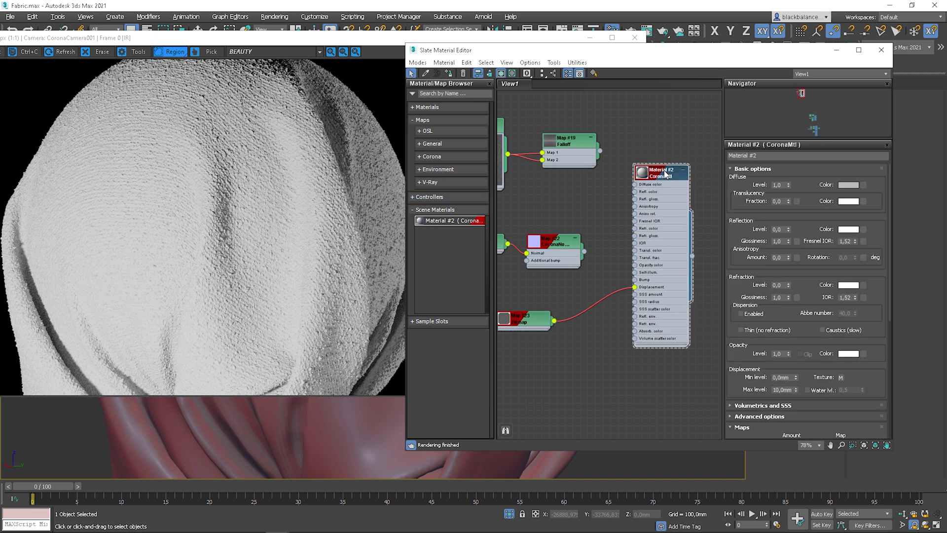
{"action": "left_click", "coordinate": [783, 390]}
Step: Set maximum displacement to 6 mm and test it with a render region over the cloth
{"action": "type", "text": "6"}
{"action": "key", "text": "Return"}
{"action": "mouse_move", "coordinate": [205, 99]}
{"action": "left_mouse_down"}
{"action": "mouse_move", "coordinate": [380, 143]}
{"action": "mouse_move", "coordinate": [328, 196]}
{"action": "left_mouse_up"}
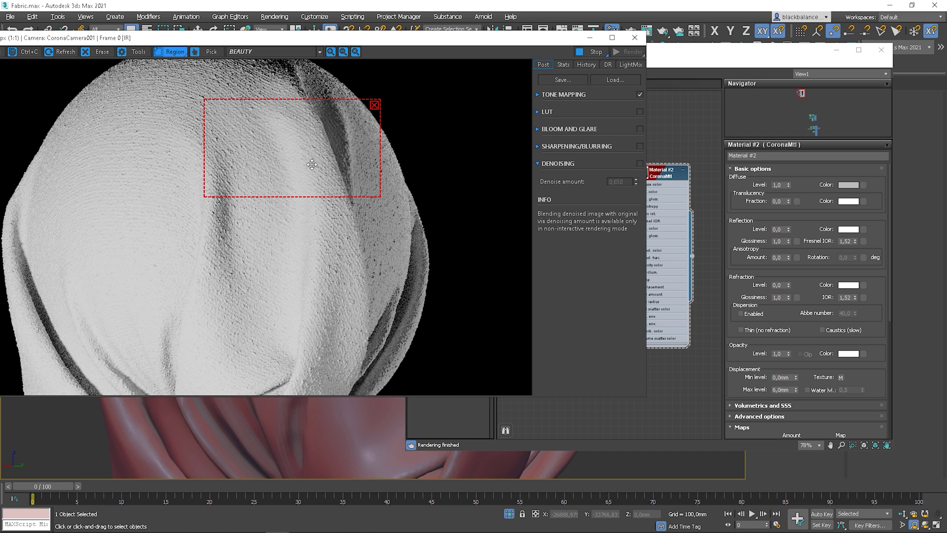
{"action": "left_click", "coordinate": [703, 340]}
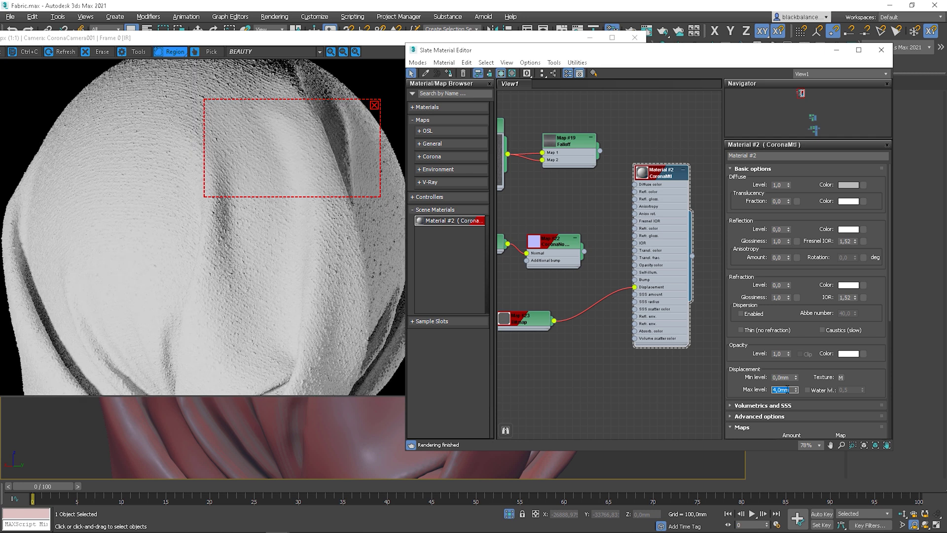
{"action": "left_click", "coordinate": [306, 153]}
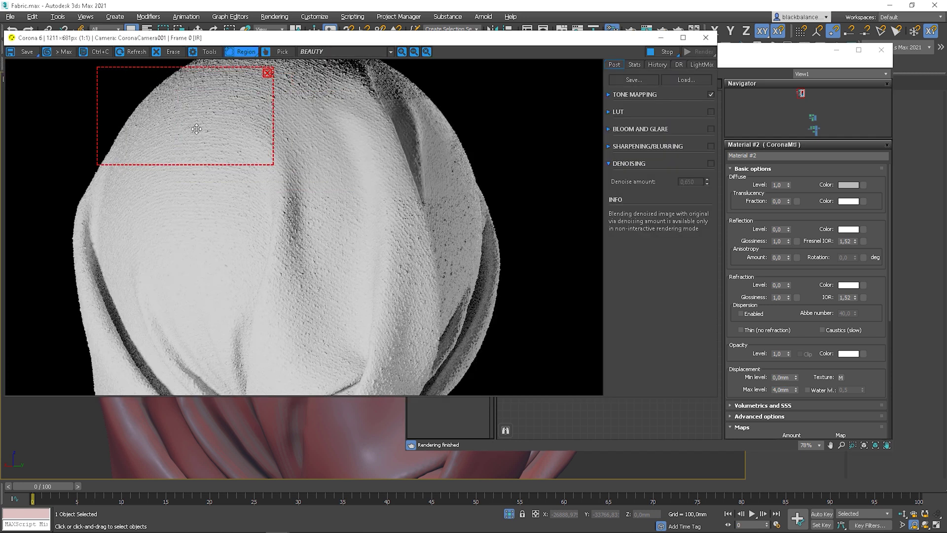
{"action": "left_click_drag", "start_coordinate": [274, 163], "coordinate": [485, 285]}
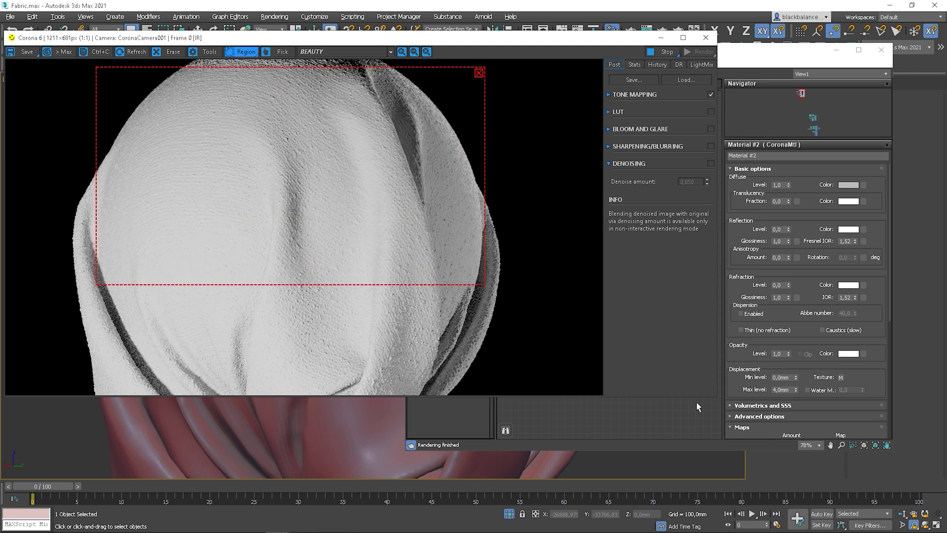
Step: Lower the maximum displacement level to 3 mm and check the render
{"action": "left_click", "coordinate": [781, 390]}
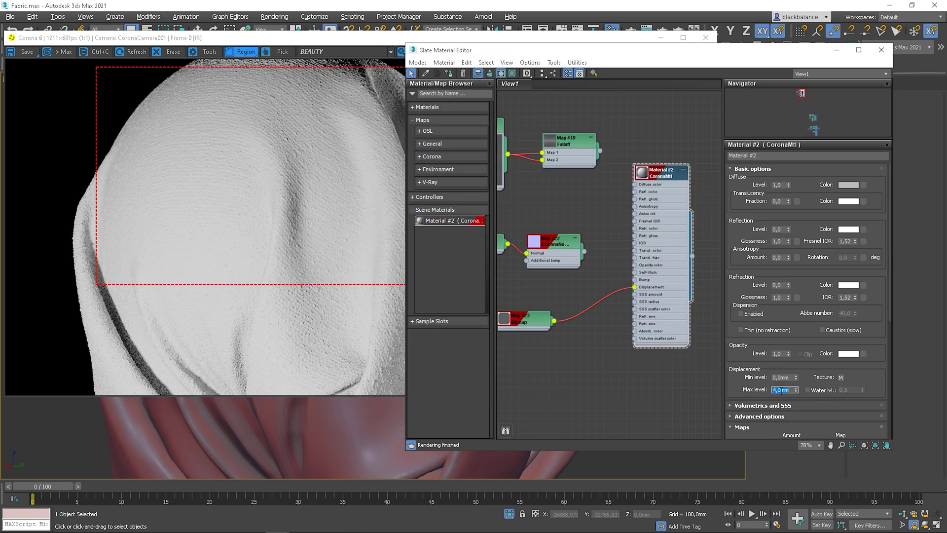
{"action": "type", "text": "3"}
{"action": "key", "text": "Return"}
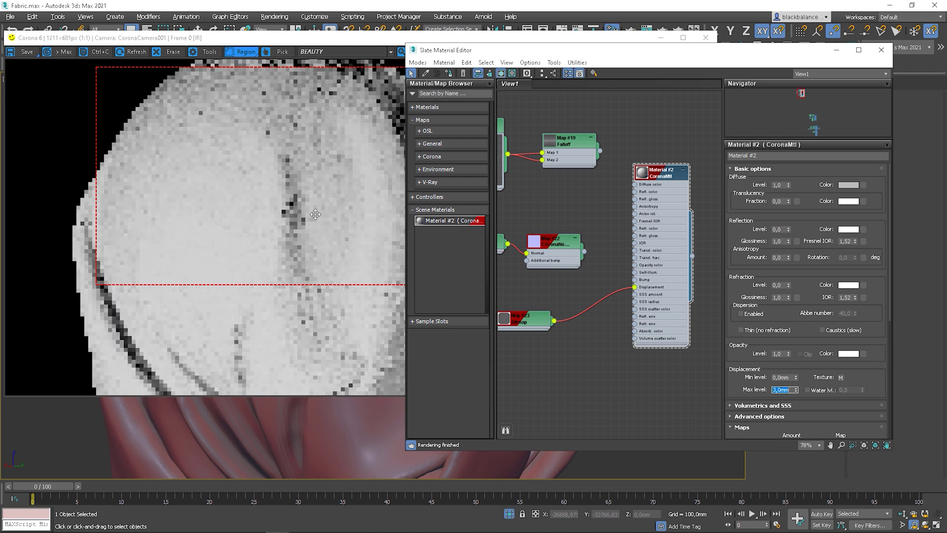
{"action": "left_click", "coordinate": [354, 215]}
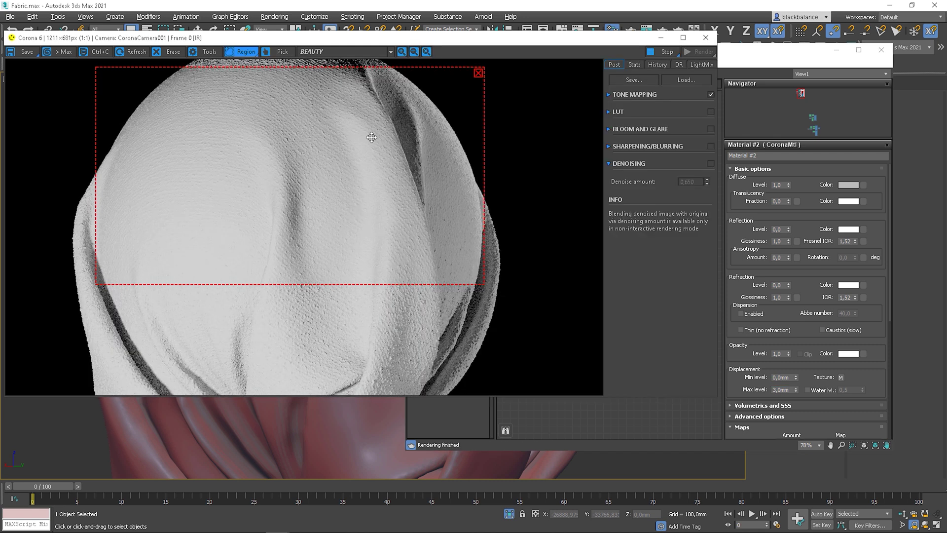
{"action": "left_click", "coordinate": [479, 74]}
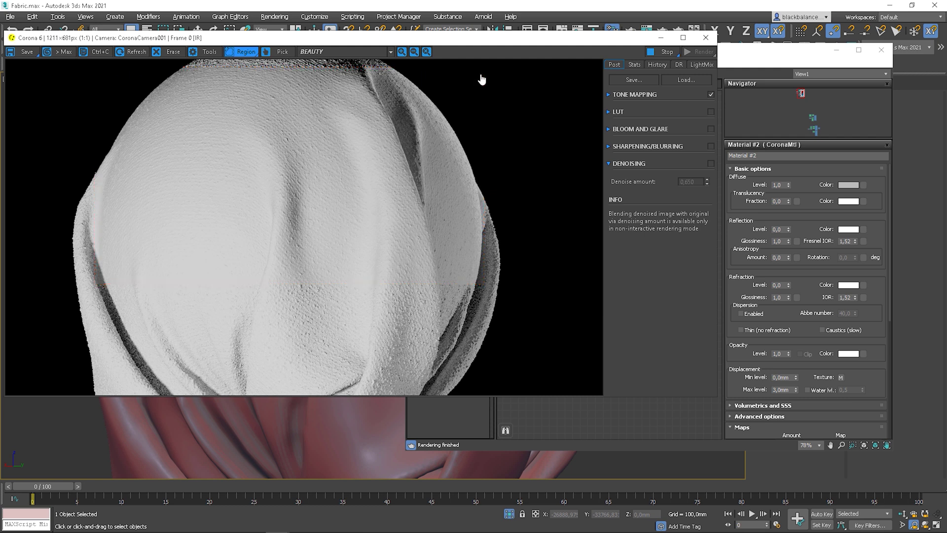
Step: Reconnect the CoronaNormal map to Bump and test a small render region
{"action": "left_click", "coordinate": [635, 414]}
{"action": "left_click_drag", "start_coordinate": [584, 252], "coordinate": [635, 280]}
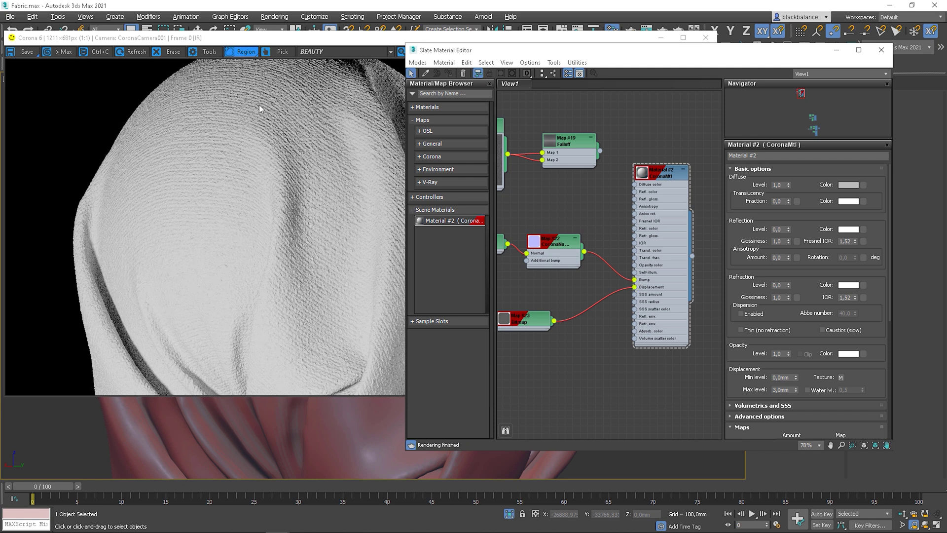
{"action": "mouse_move", "coordinate": [261, 104]}
{"action": "left_mouse_down"}
{"action": "mouse_move", "coordinate": [143, 165]}
{"action": "mouse_move", "coordinate": [213, 108]}
{"action": "left_mouse_up"}
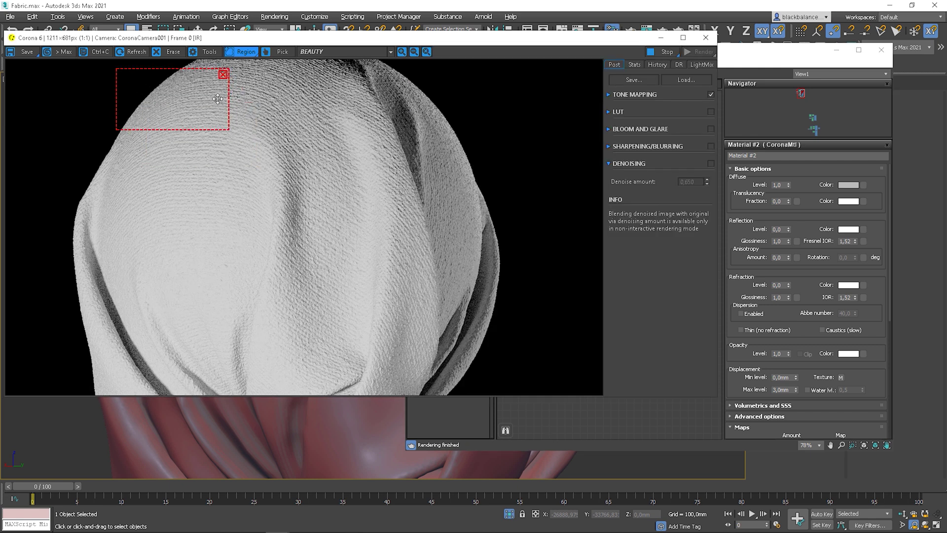
{"action": "left_click", "coordinate": [224, 75]}
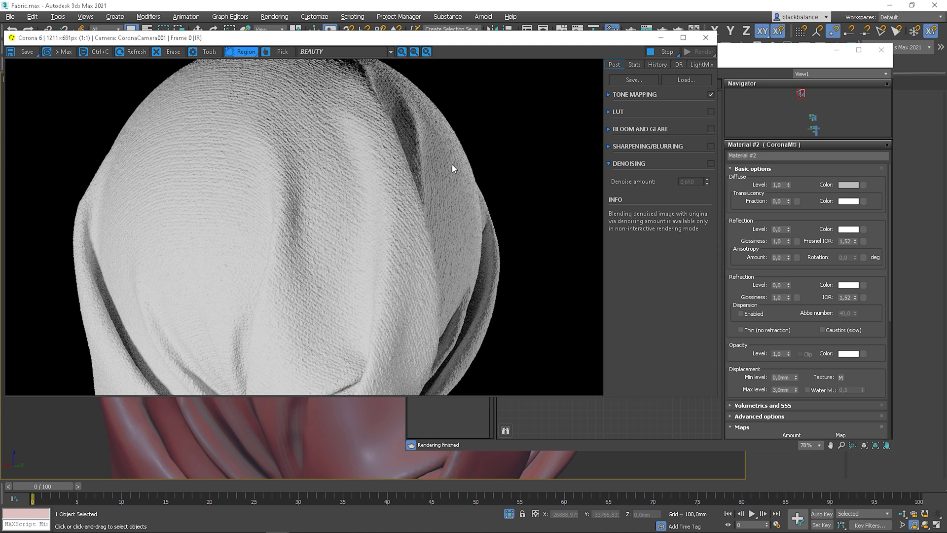
Step: Wire the Falloff map into Diffuse color and check the render, selecting the camera target
{"action": "left_click", "coordinate": [656, 411]}
{"action": "left_click_drag", "start_coordinate": [602, 153], "coordinate": [635, 185]}
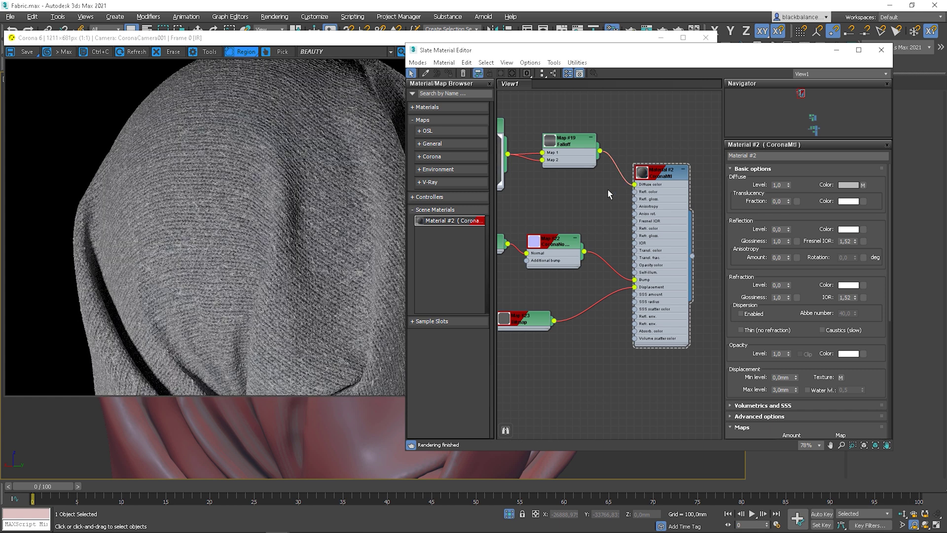
{"action": "left_click", "coordinate": [313, 181]}
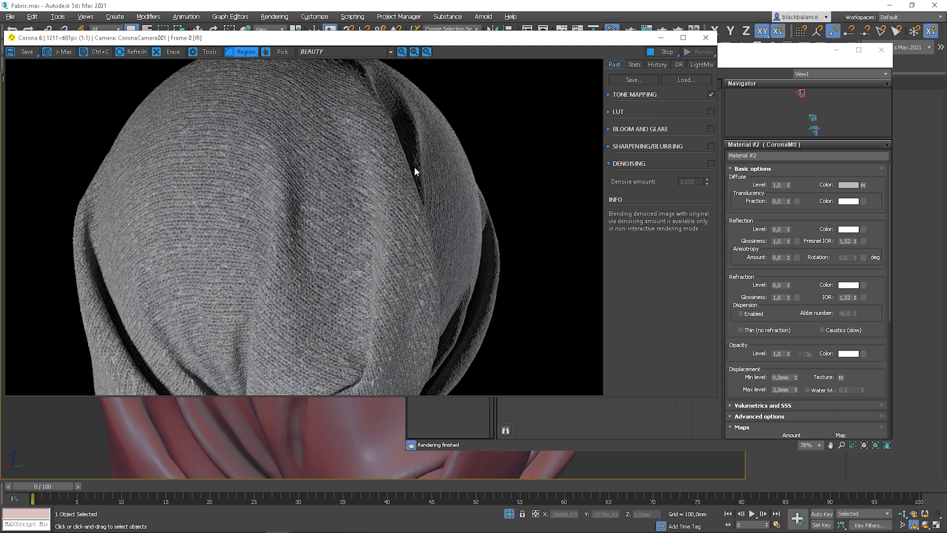
{"action": "scroll", "coordinate": [353, 422], "scroll_direction": "down", "scroll_amount": 5}
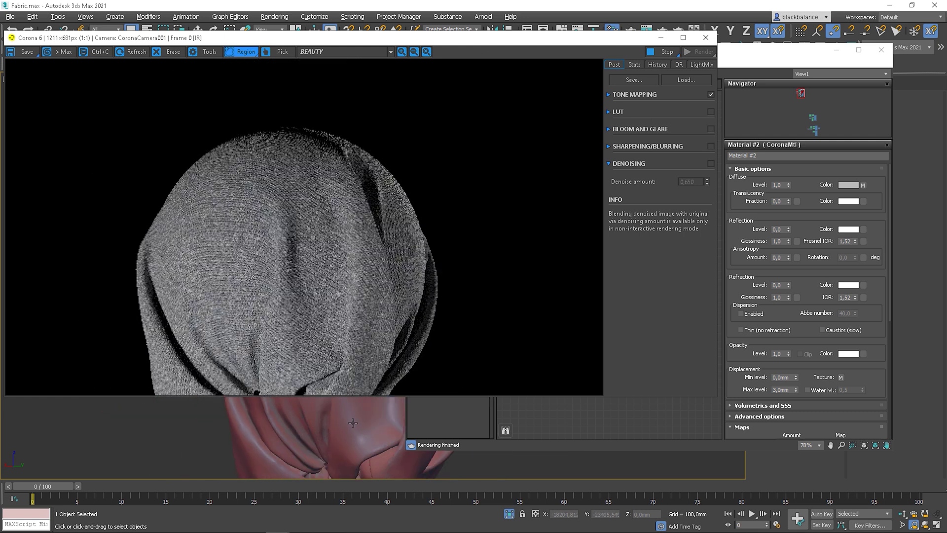
{"action": "right_click", "coordinate": [341, 434]}
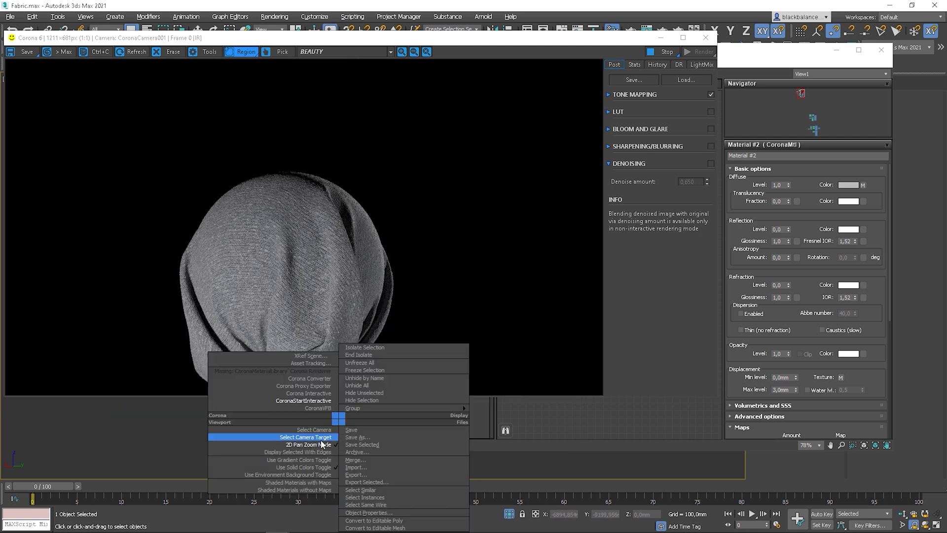
{"action": "left_click", "coordinate": [320, 442]}
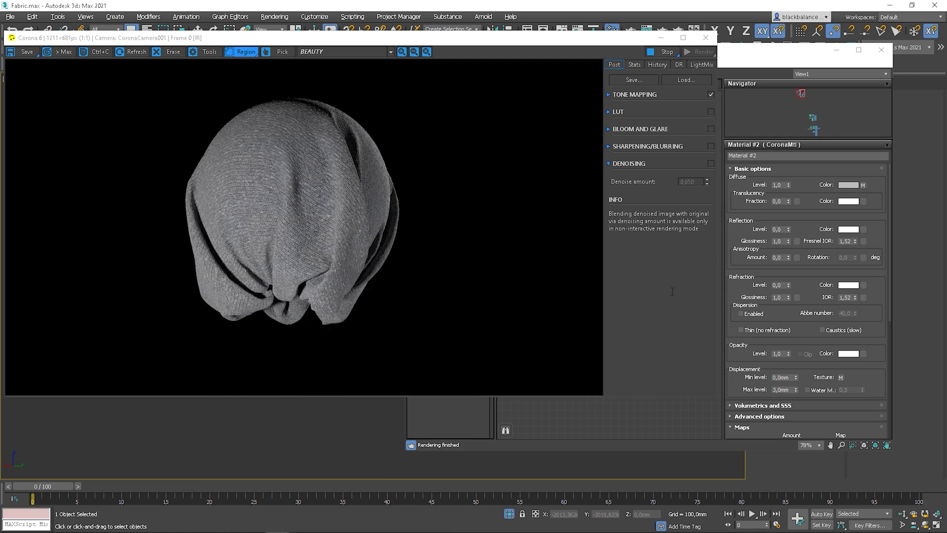
{"action": "left_click", "coordinate": [675, 418]}
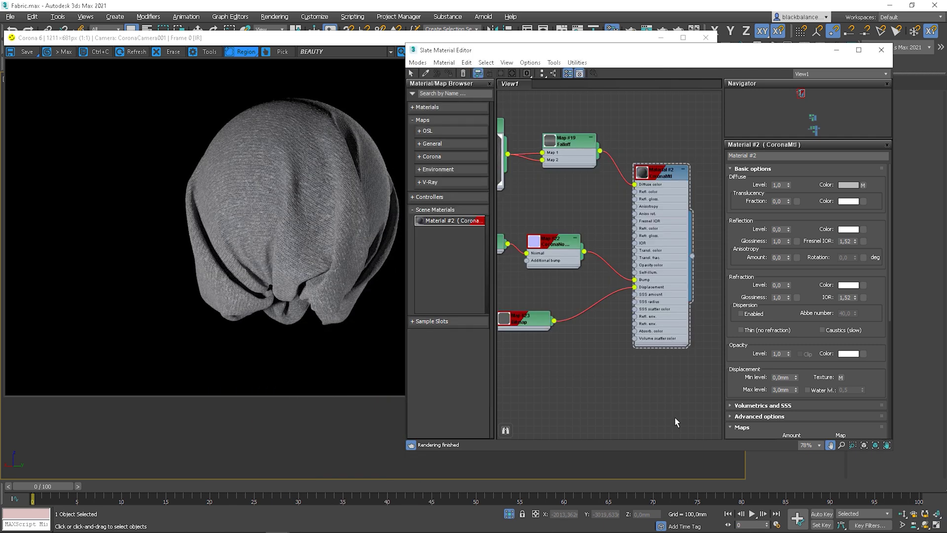
Step: Drag the Falloff map's Mix Curve end point up and left
{"action": "double_click", "coordinate": [571, 143]}
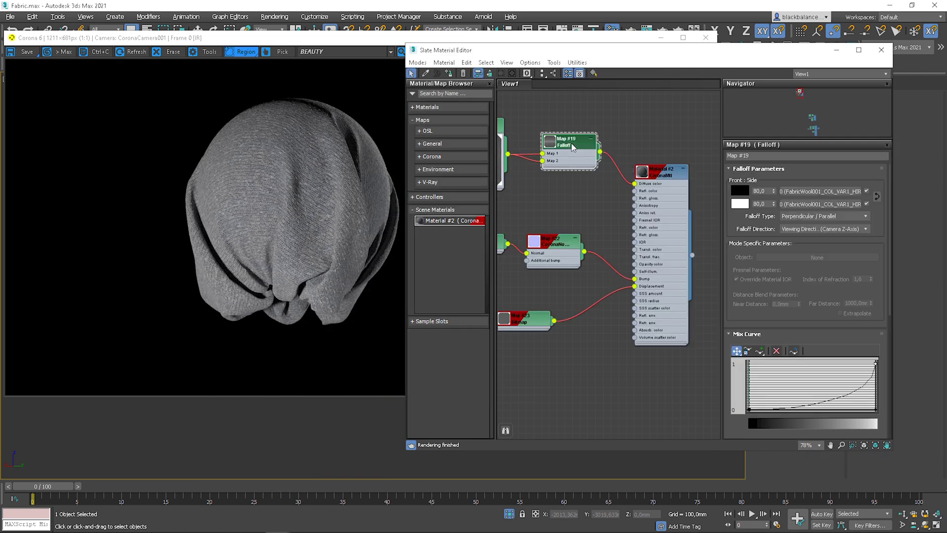
{"action": "left_click", "coordinate": [872, 409]}
{"action": "left_click_drag", "start_coordinate": [871, 409], "coordinate": [862, 404]}
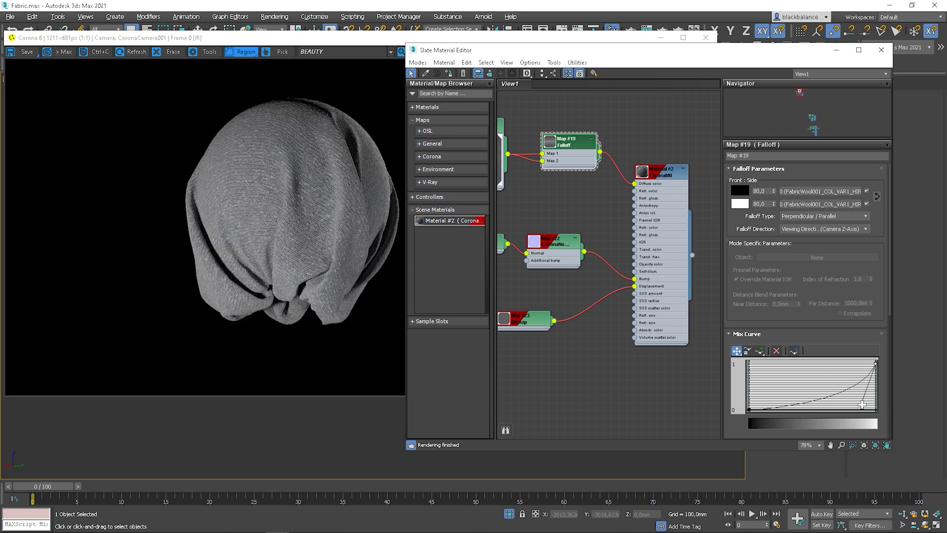
Step: Set the second Front:Side amount to 75, after briefly trying 50
{"action": "left_click", "coordinate": [759, 204]}
{"action": "type", "text": "50"}
{"action": "key", "text": "Return"}
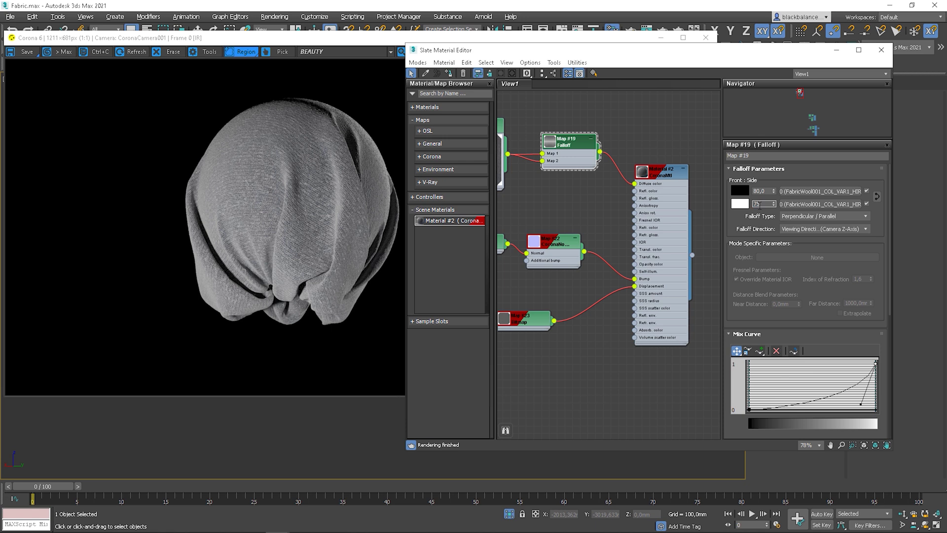
{"action": "type", "text": "75"}
{"action": "key", "text": "Return"}
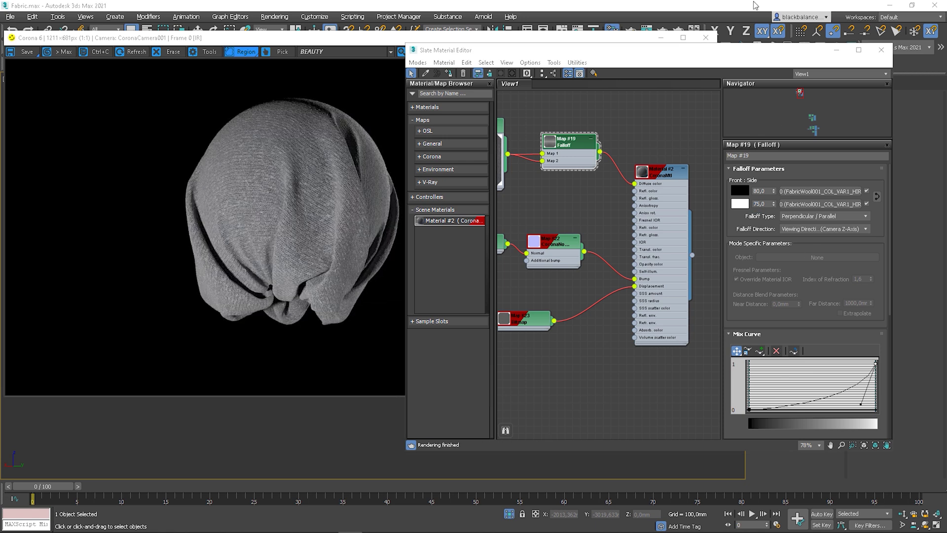
Step: Close the Slate Material Editor and set the UVW Xform Rotation to 90 degrees
{"action": "left_click", "coordinate": [836, 50]}
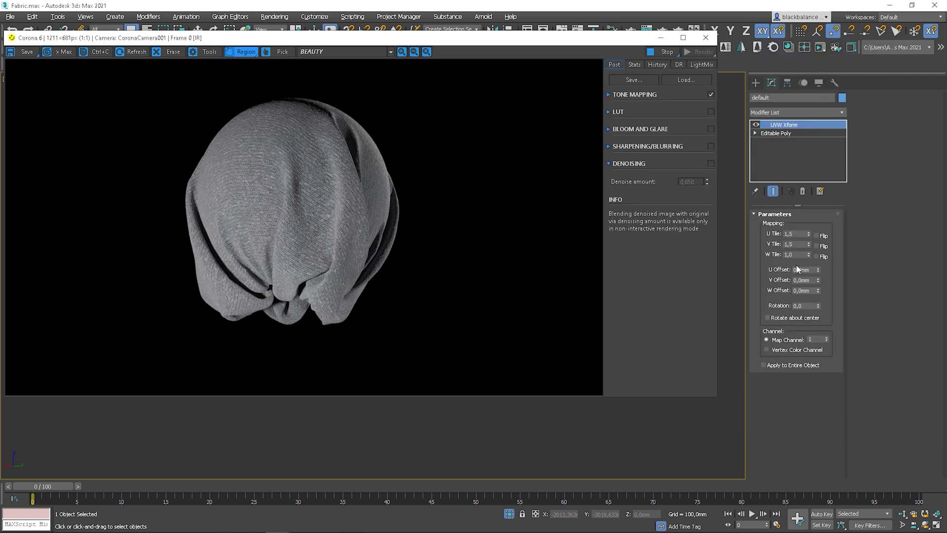
{"action": "left_click", "coordinate": [805, 305]}
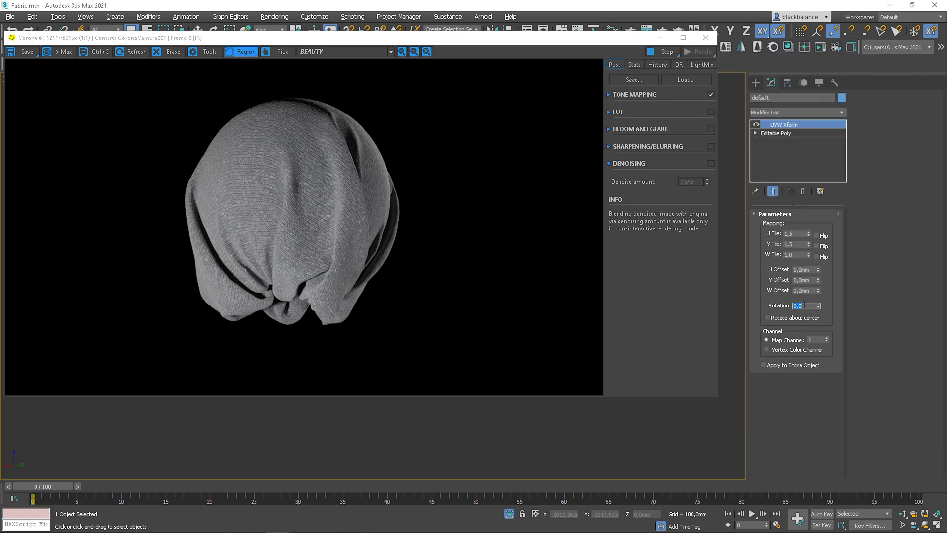
{"action": "type", "text": "90"}
{"action": "key", "text": "Return"}
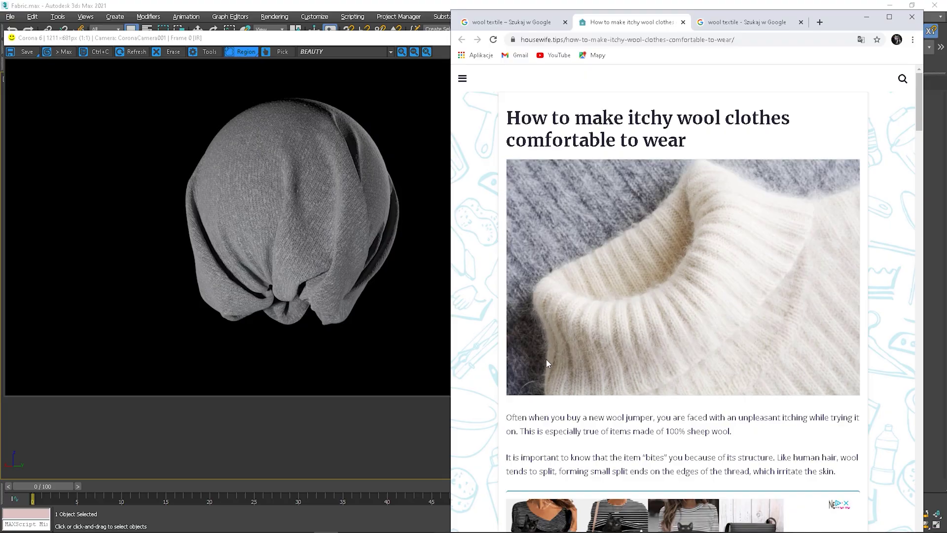
Step: Switch to Chrome's Google Images tab of folded woolen sweaters
{"action": "left_click", "coordinate": [733, 24]}
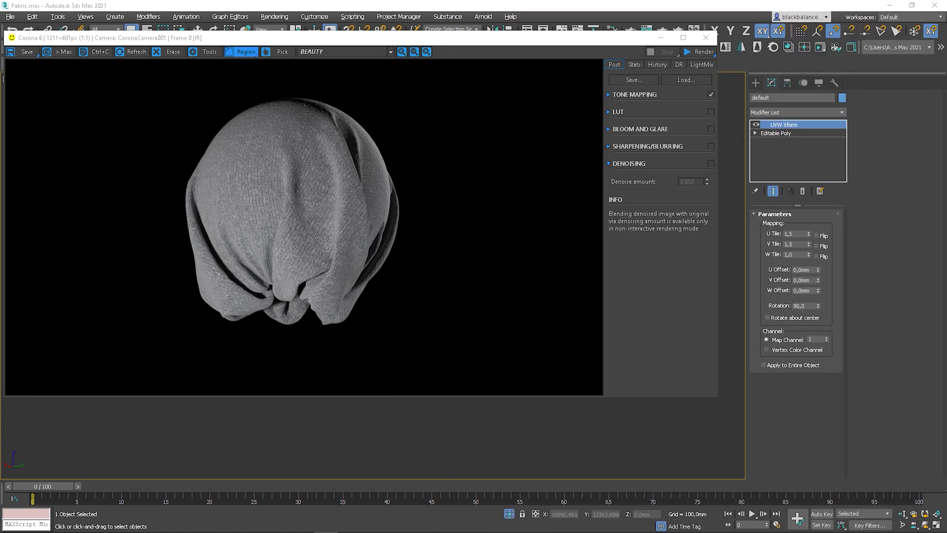
{"action": "left_click", "coordinate": [785, 112]}
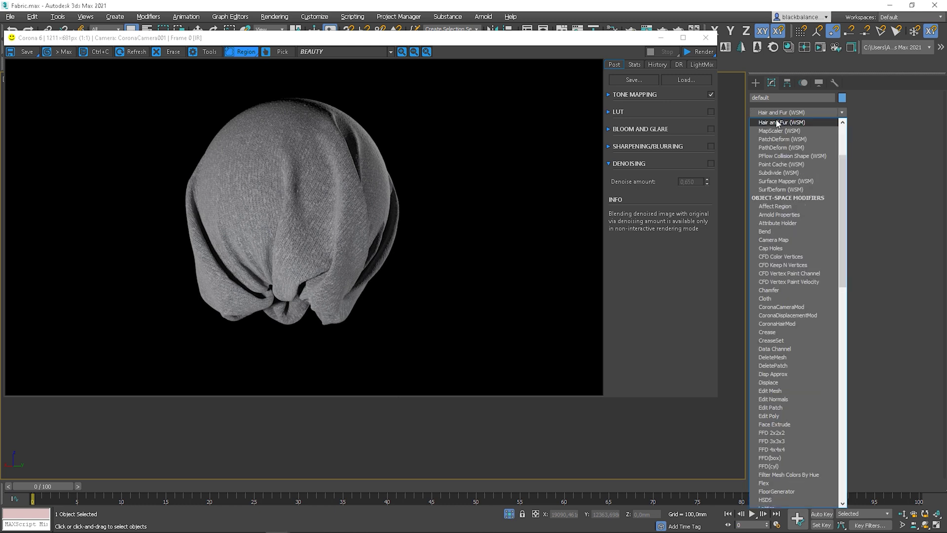
Step: Add a Hair and Fur (WSM) modifier to the cloth and rearrange the Corona VFB
{"action": "left_click", "coordinate": [782, 123]}
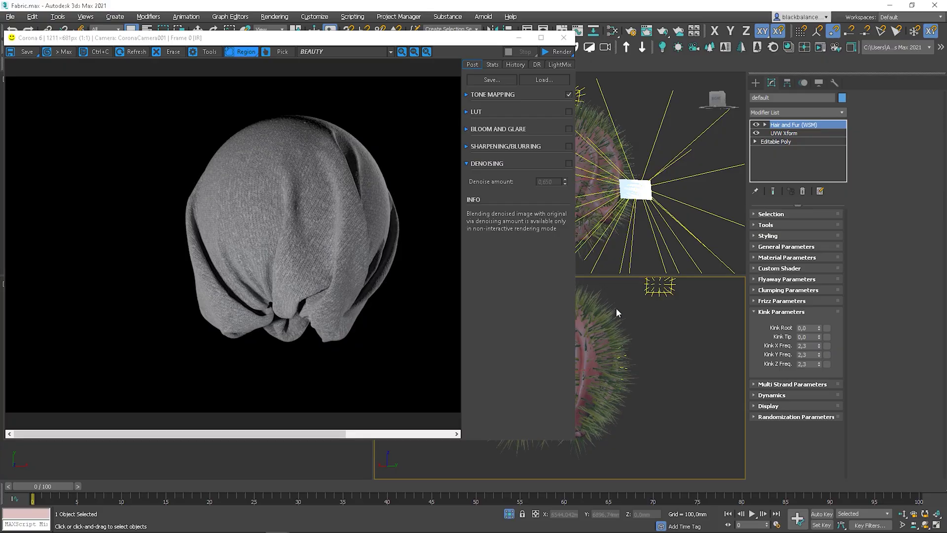
{"action": "left_click_drag", "start_coordinate": [575, 439], "coordinate": [513, 400]}
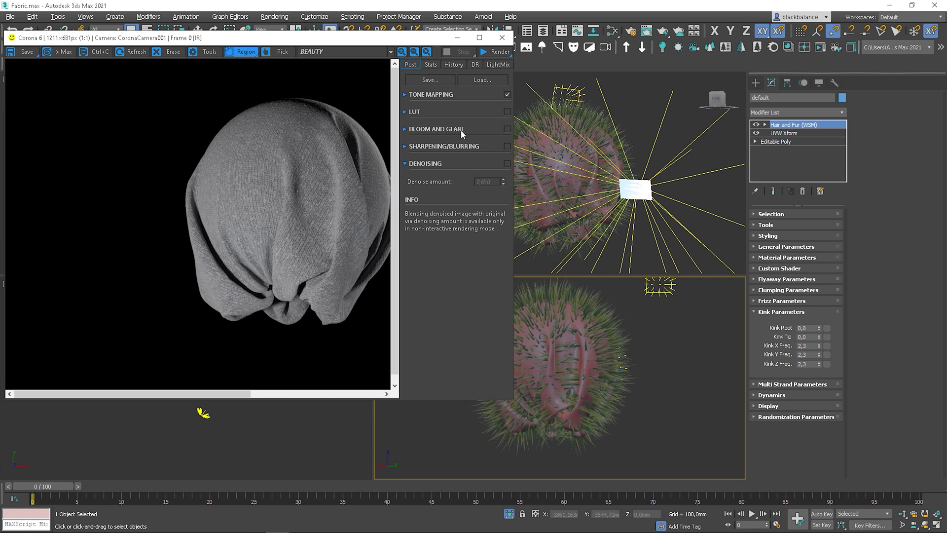
{"action": "left_click_drag", "start_coordinate": [356, 42], "coordinate": [310, 56]}
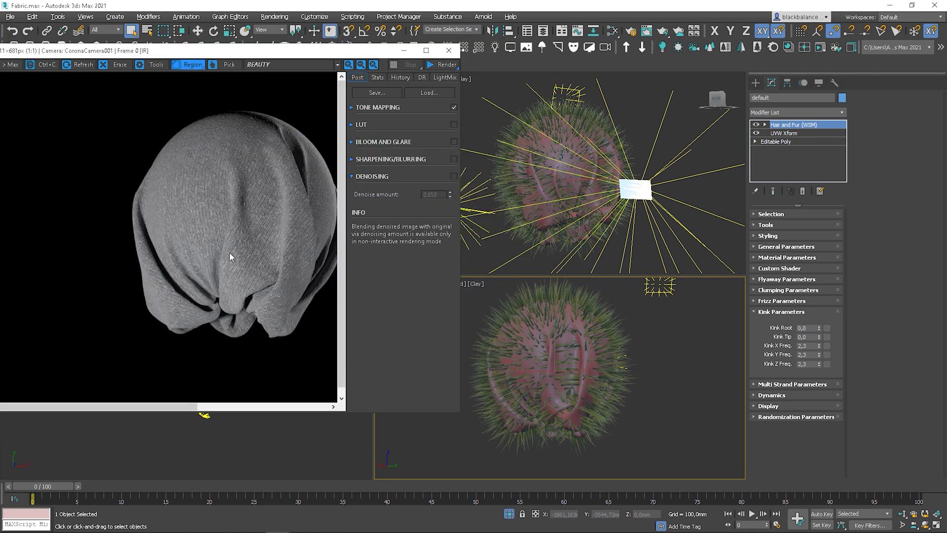
{"action": "middle_click_drag", "start_coordinate": [243, 251], "coordinate": [210, 249]}
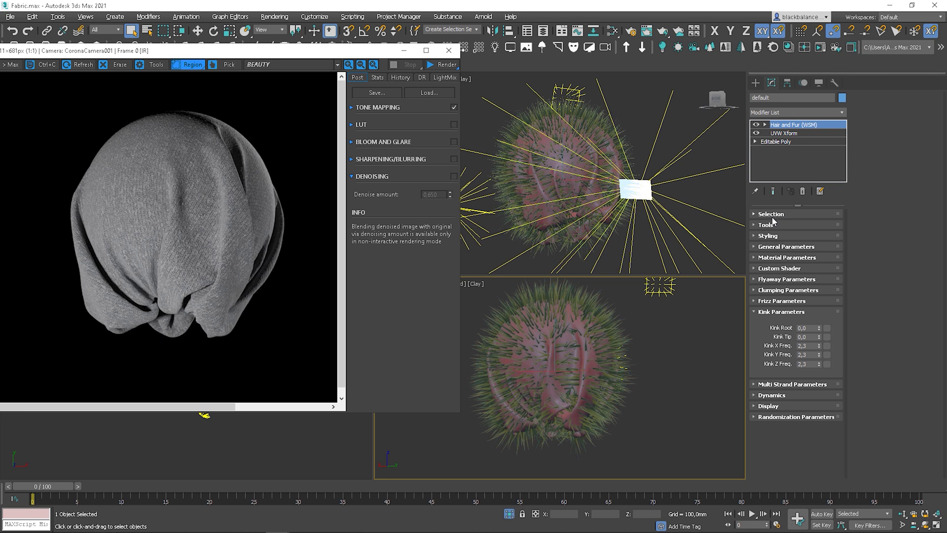
{"action": "left_click", "coordinate": [785, 246]}
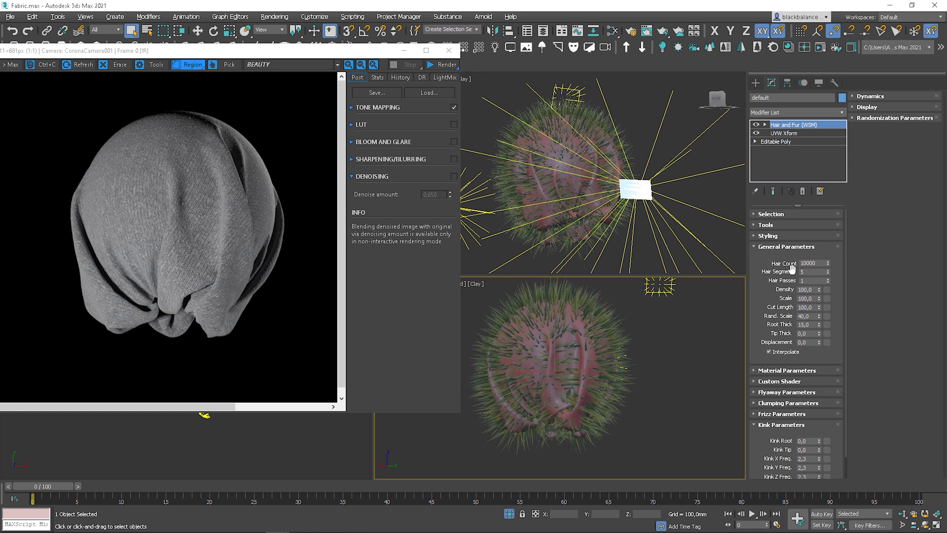
Step: Restart the interactive Corona render via CoronaStartInteractive and reposition the render window
{"action": "right_click", "coordinate": [656, 328]}
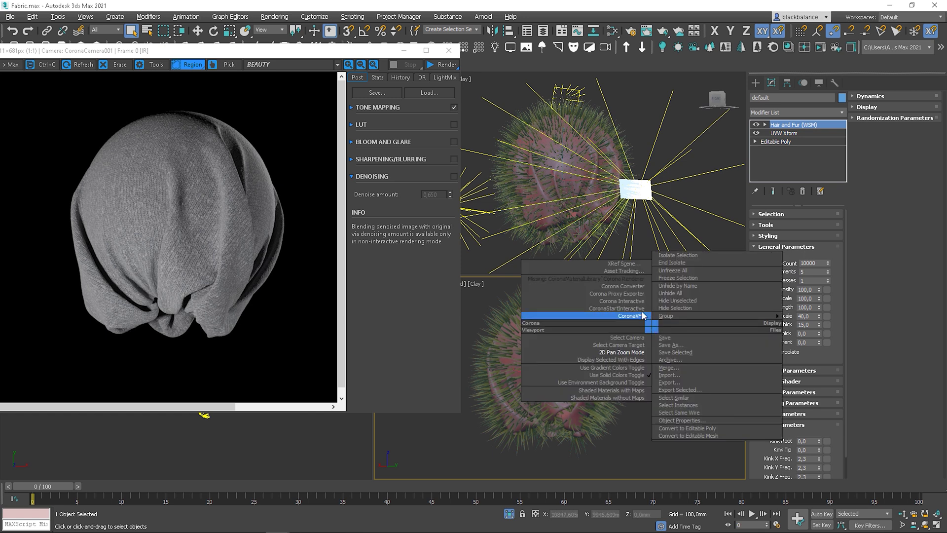
{"action": "left_click", "coordinate": [640, 309]}
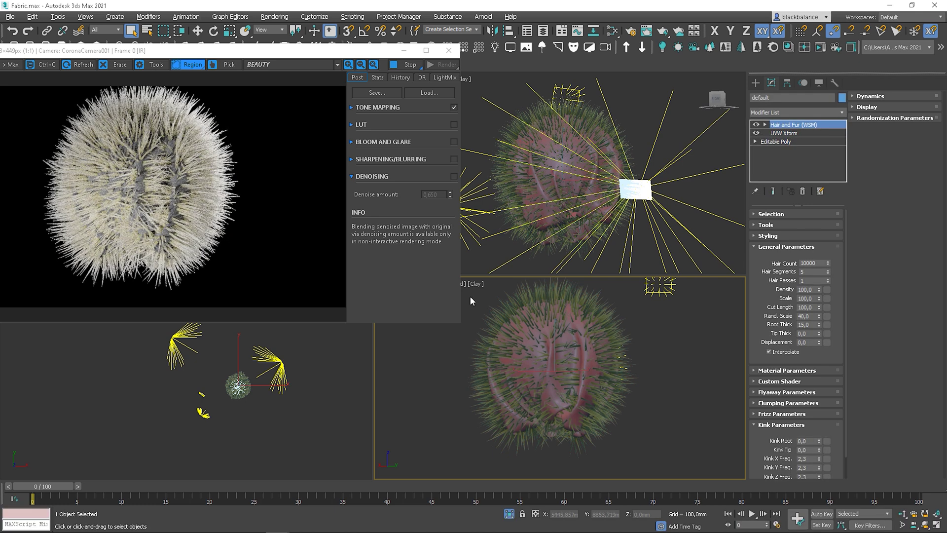
{"action": "left_click_drag", "start_coordinate": [460, 322], "coordinate": [493, 379]}
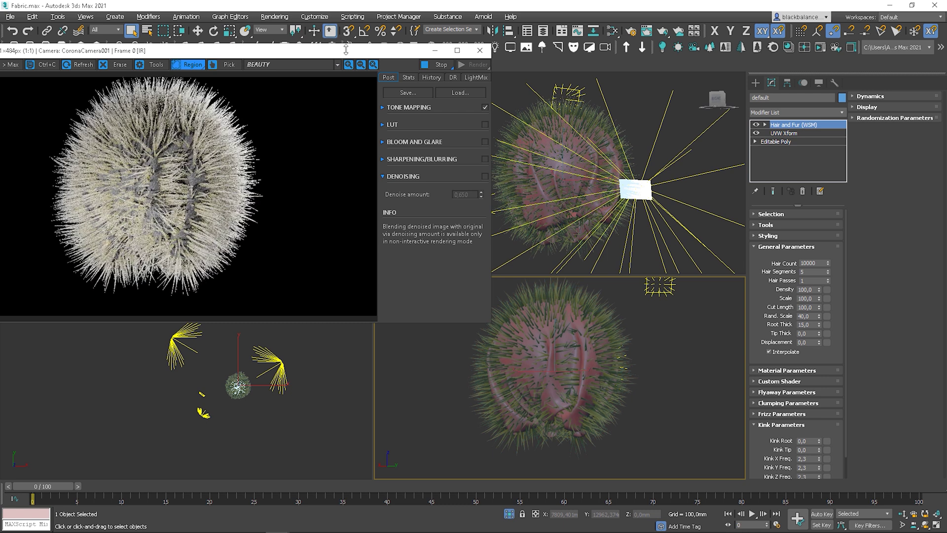
{"action": "left_click_drag", "start_coordinate": [346, 53], "coordinate": [390, 137]}
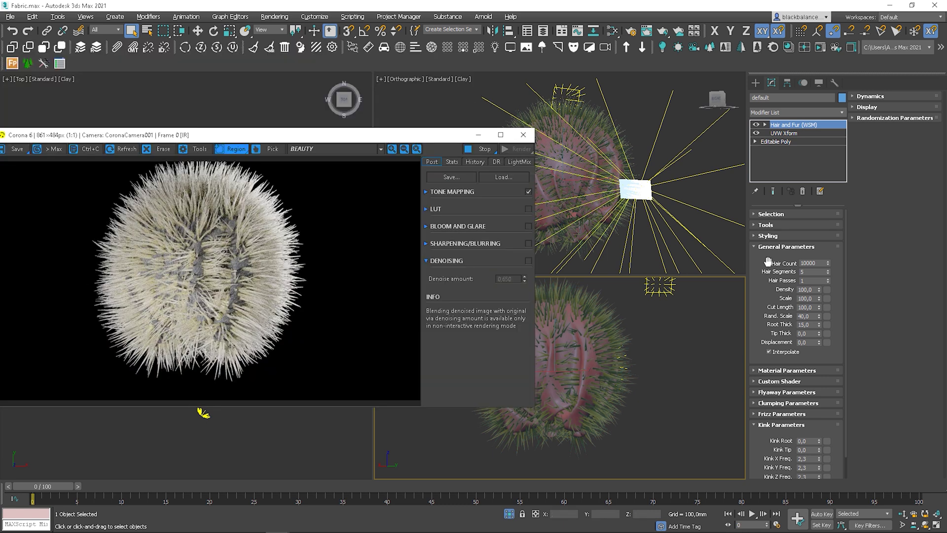
{"action": "left_click", "coordinate": [788, 371]}
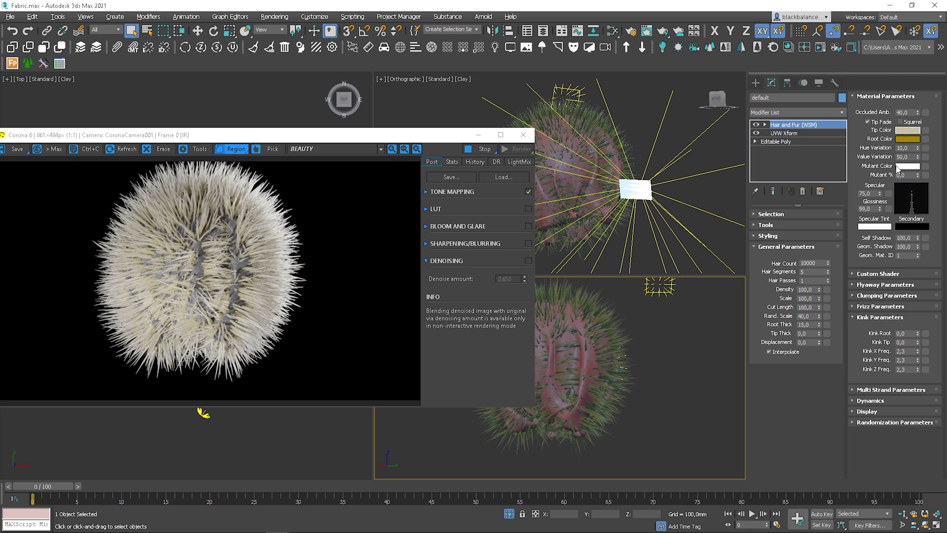
Step: Set the hair Tip Color to a light grey with value 165 and saturation 0
{"action": "left_click", "coordinate": [907, 129]}
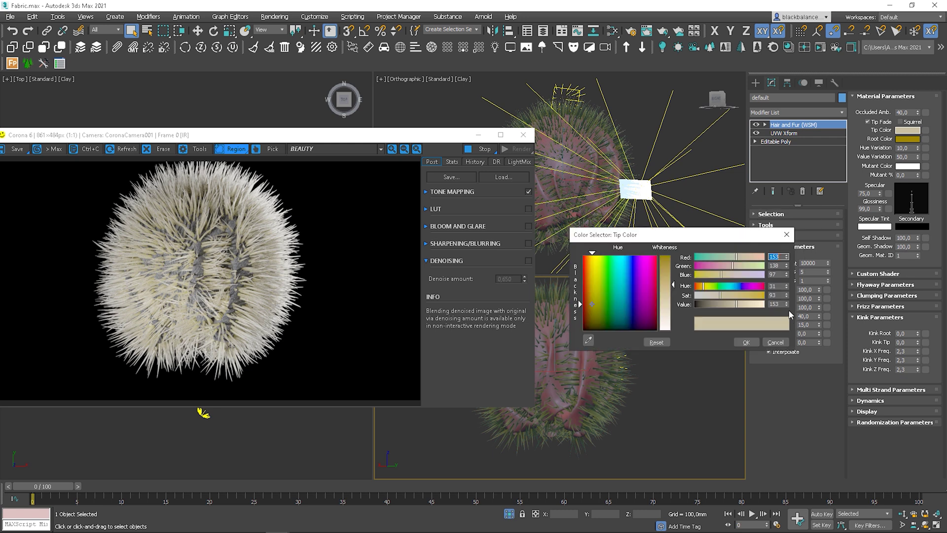
{"action": "left_click", "coordinate": [672, 307]}
{"action": "left_click", "coordinate": [671, 328]}
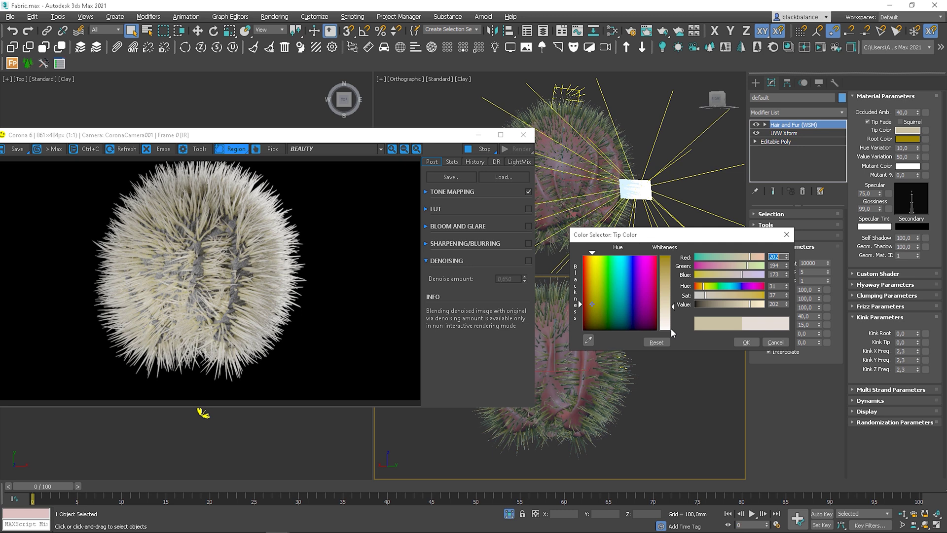
{"action": "left_click", "coordinate": [472, 149]}
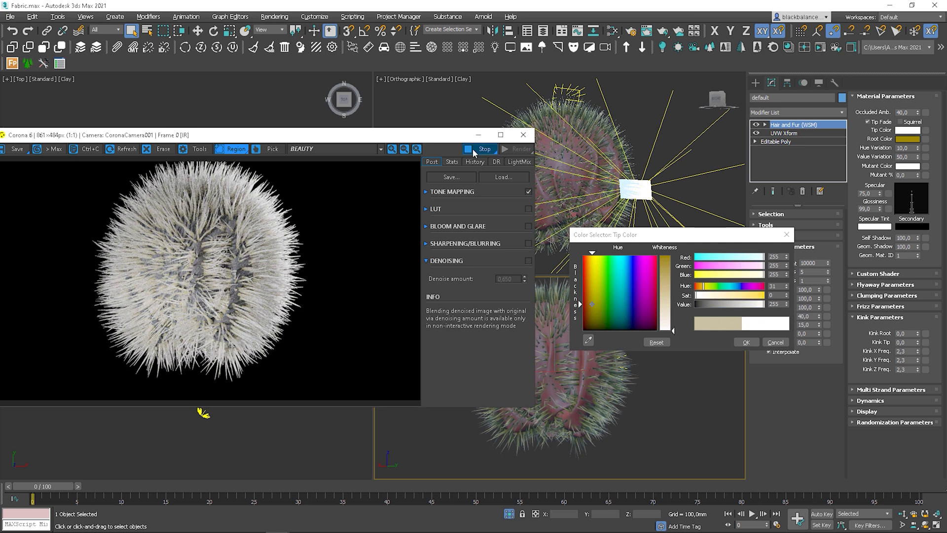
{"action": "double_click", "coordinate": [774, 304]}
{"action": "type", "text": "1"}
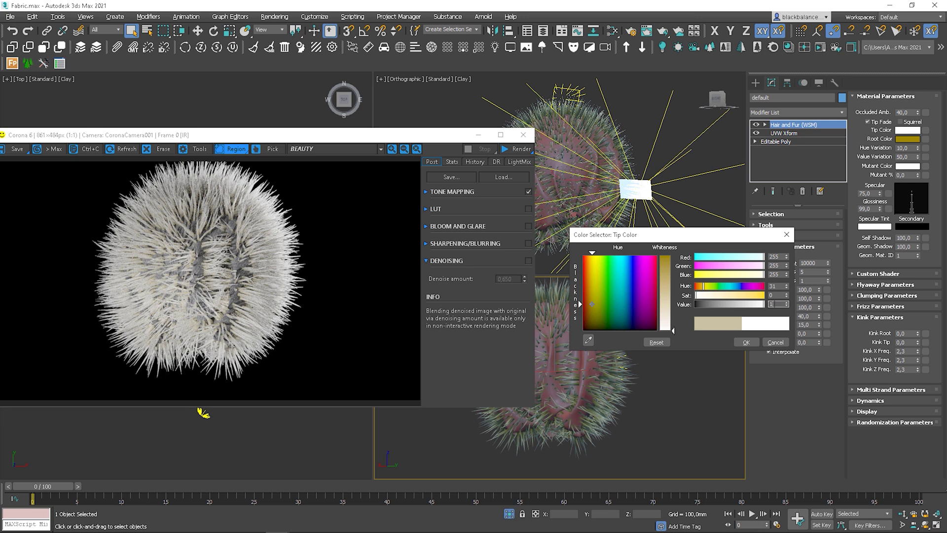
{"action": "type", "text": "20"}
{"action": "key", "text": "Return"}
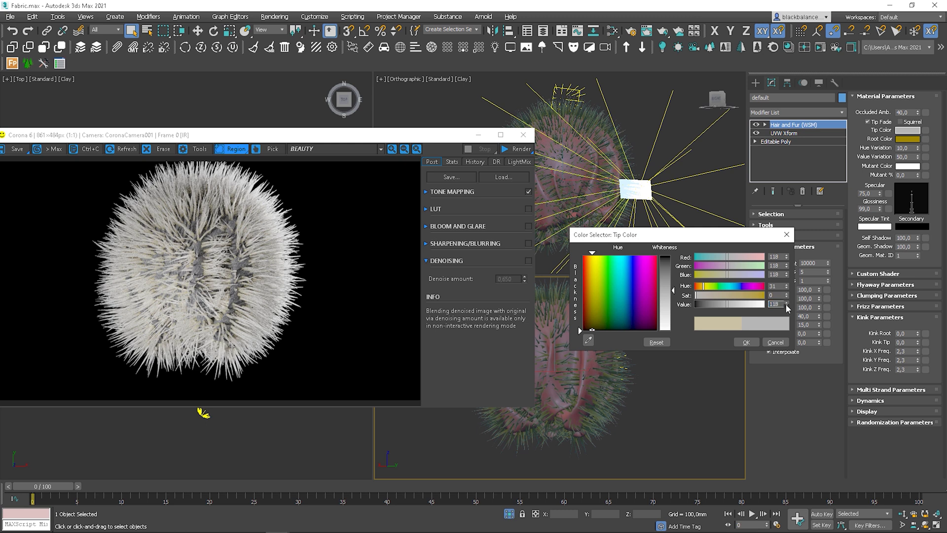
{"action": "left_click_drag", "start_coordinate": [786, 304], "coordinate": [773, 330]}
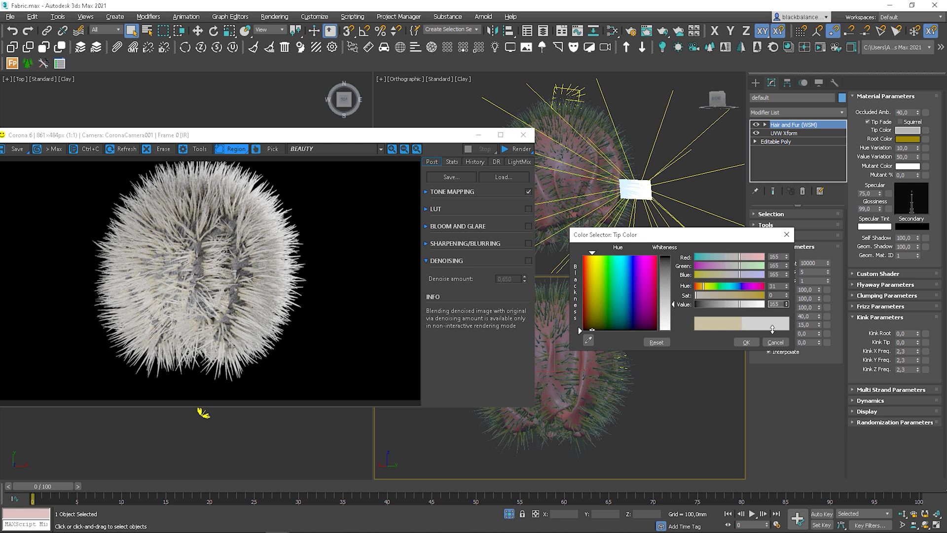
{"action": "left_click", "coordinate": [746, 342]}
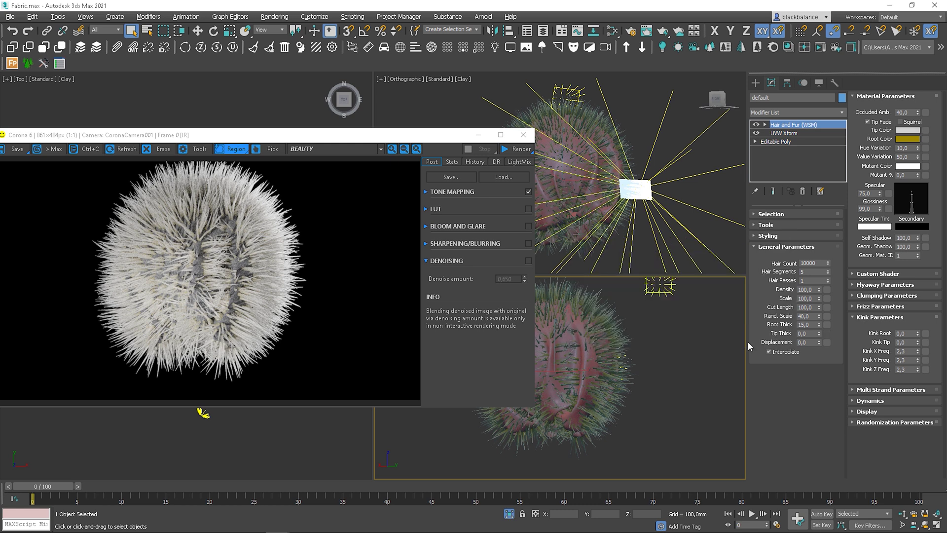
Step: Set the hair Root Color to a desaturated near-black grey with value 25
{"action": "left_click", "coordinate": [907, 139]}
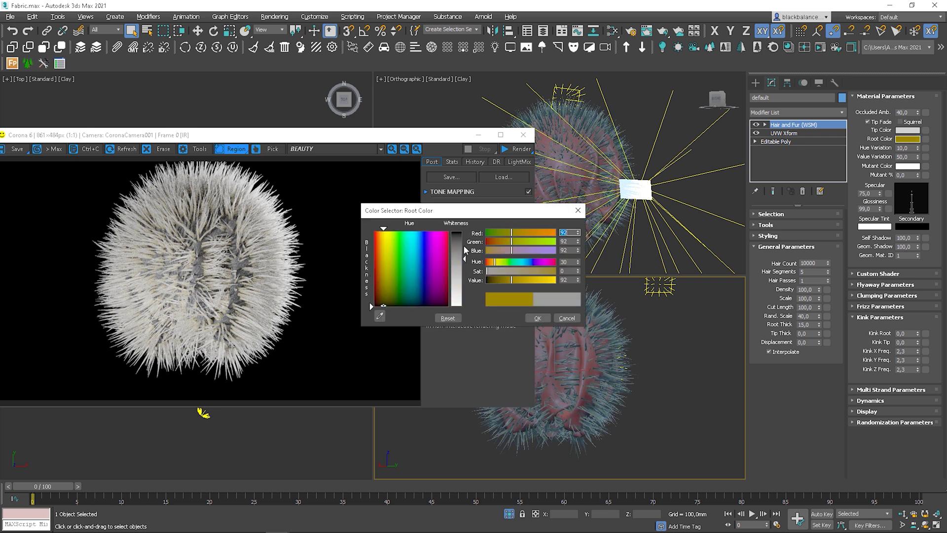
{"action": "left_click_drag", "start_coordinate": [466, 250], "coordinate": [466, 242]}
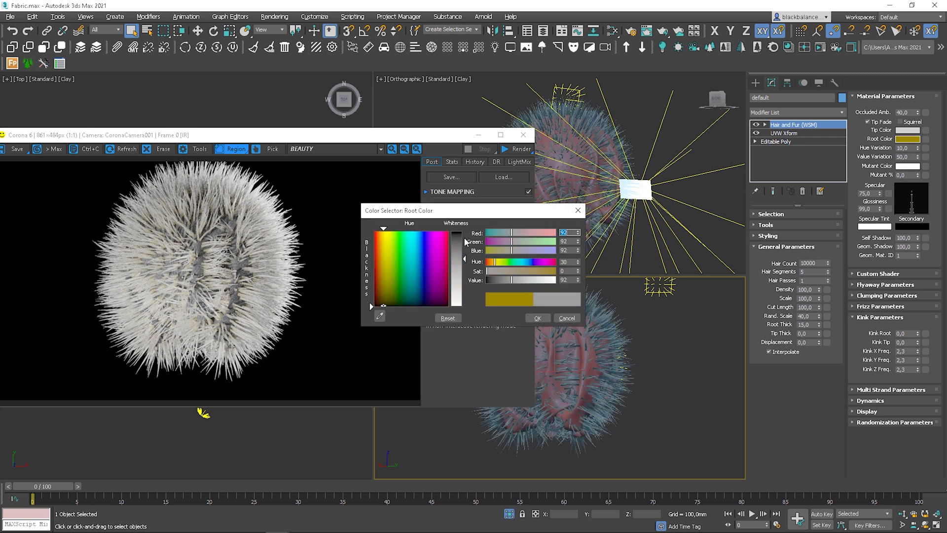
{"action": "left_click", "coordinate": [568, 280]}
{"action": "type", "text": "30"}
{"action": "key", "text": "Return"}
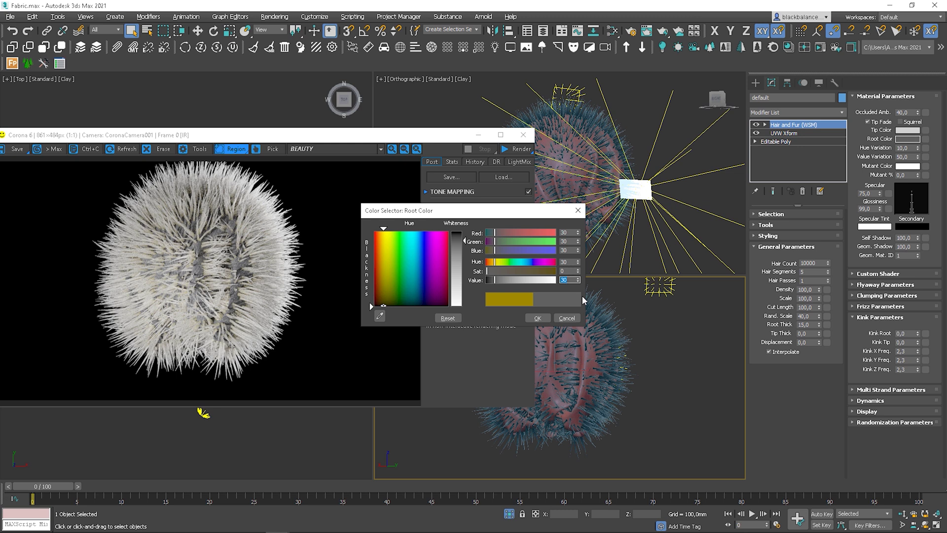
{"action": "type", "text": "25"}
{"action": "key", "text": "Return"}
{"action": "left_click", "coordinate": [538, 318]}
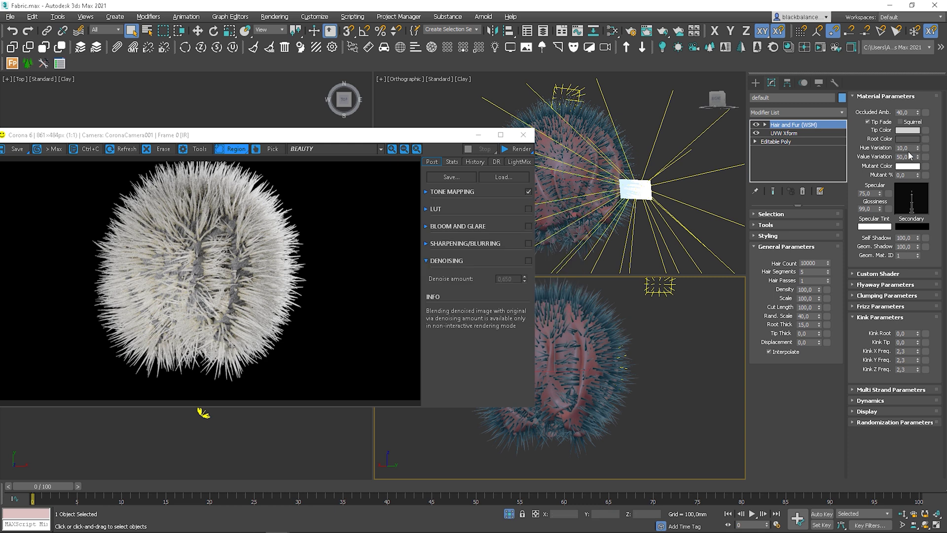
Step: Collapse Material Parameters, set Root Thick to 1,0, and restart CoronaStartInteractive
{"action": "left_click", "coordinate": [896, 99]}
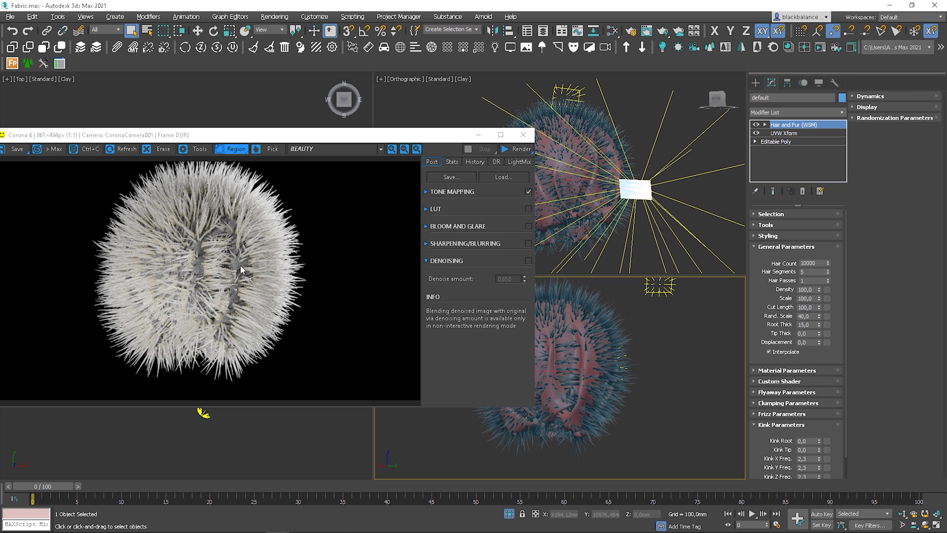
{"action": "left_click", "coordinate": [805, 325]}
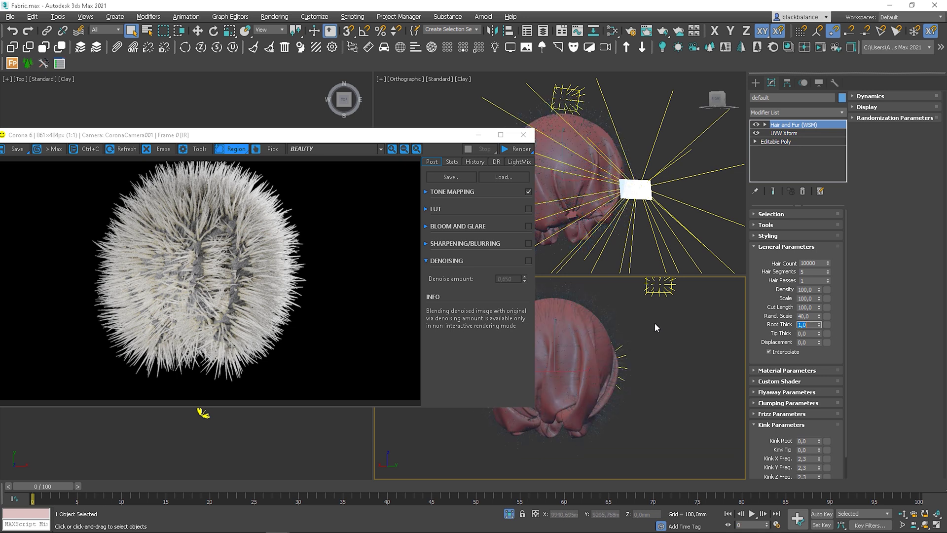
{"action": "right_click", "coordinate": [669, 323]}
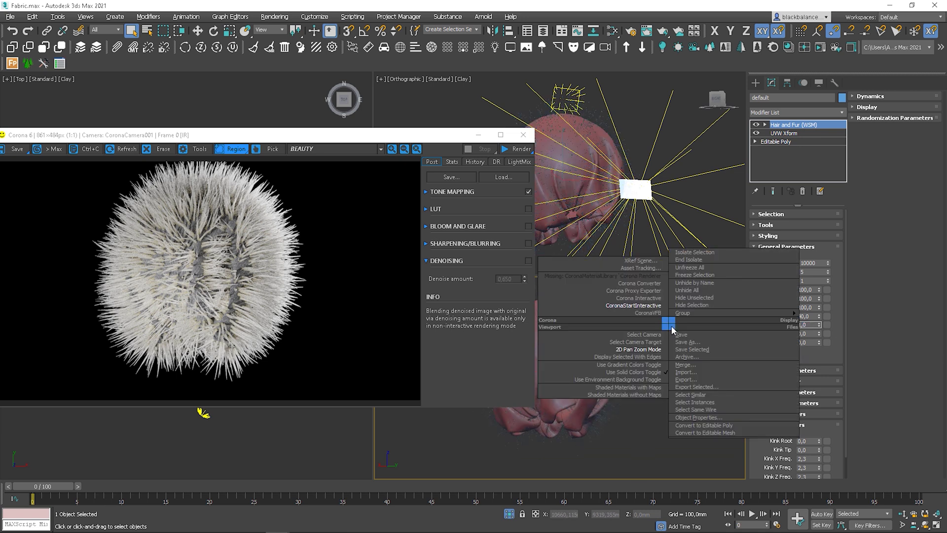
{"action": "left_click", "coordinate": [636, 306]}
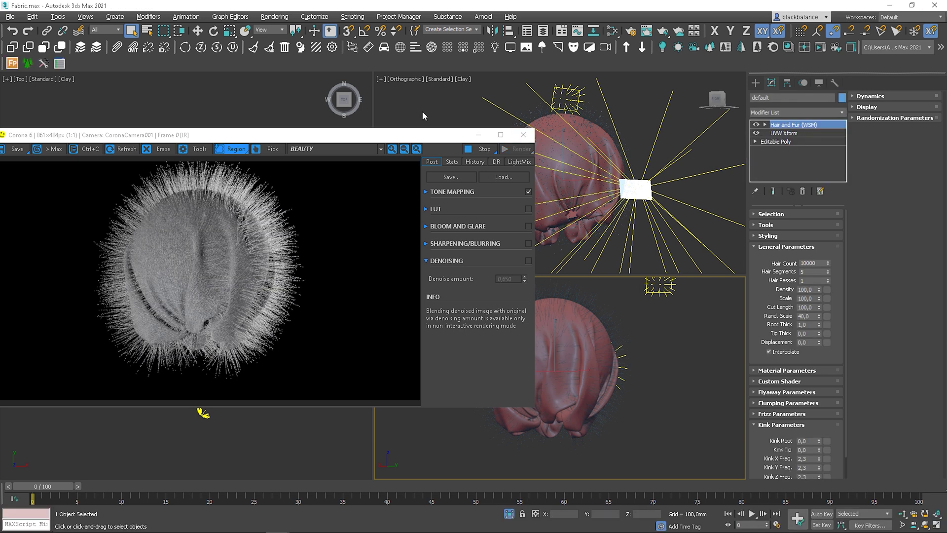
Step: Reduce the hair root thickness further to 0,5
{"action": "scroll", "coordinate": [242, 248], "scroll_direction": "up", "scroll_amount": 1}
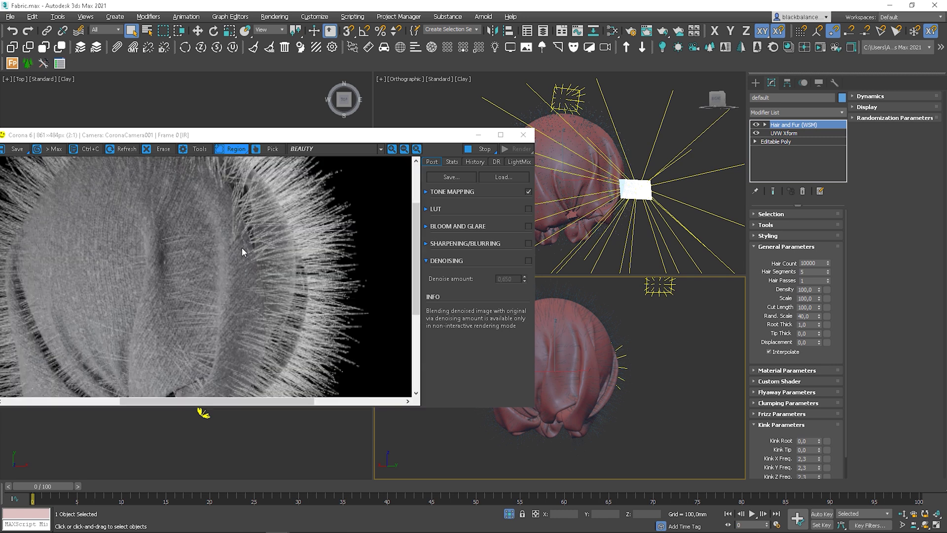
{"action": "scroll", "coordinate": [247, 252], "scroll_direction": "down", "scroll_amount": 1}
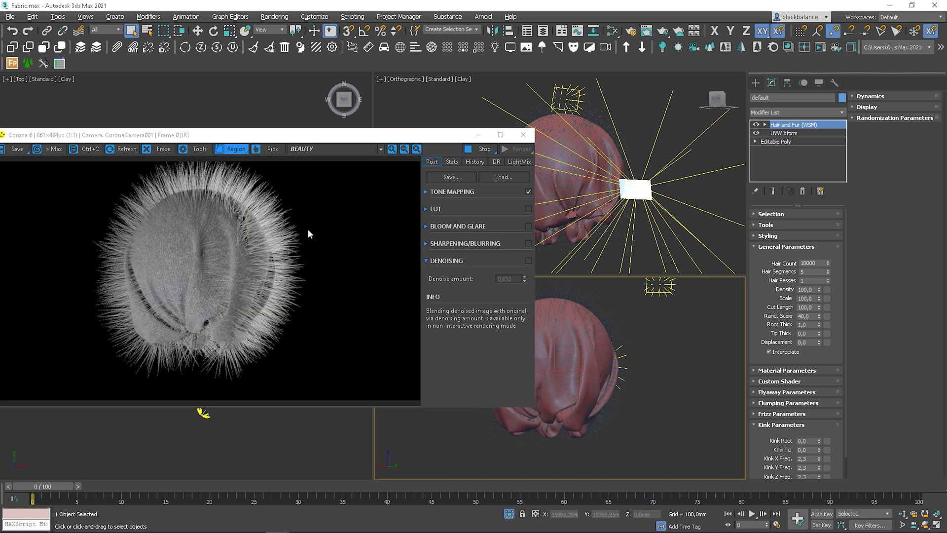
{"action": "left_click", "coordinate": [808, 325]}
{"action": "type", "text": "0,5"}
{"action": "key", "text": "Return"}
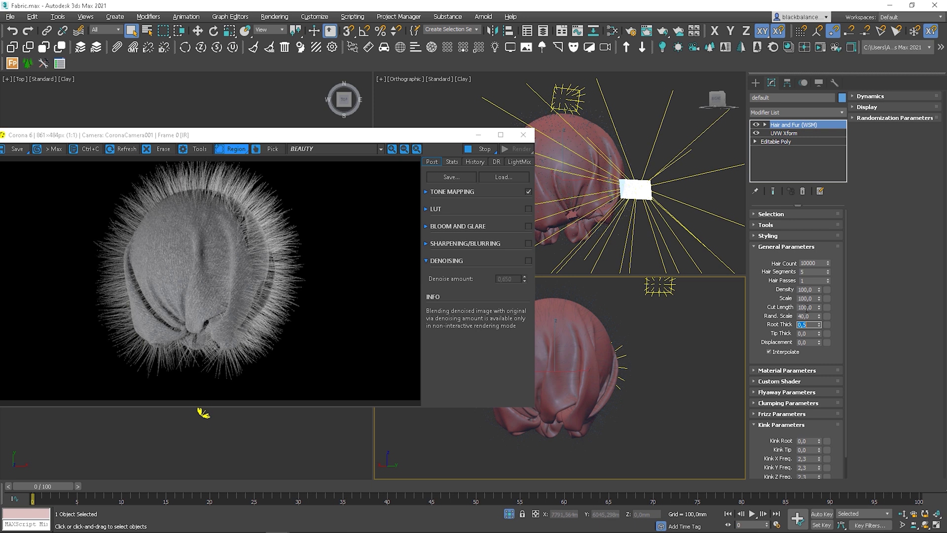
Step: Try a hair length value of 50,0, then restore it to 100,0
{"action": "left_click", "coordinate": [806, 307]}
{"action": "type", "text": "50,0"}
{"action": "key", "text": "Return"}
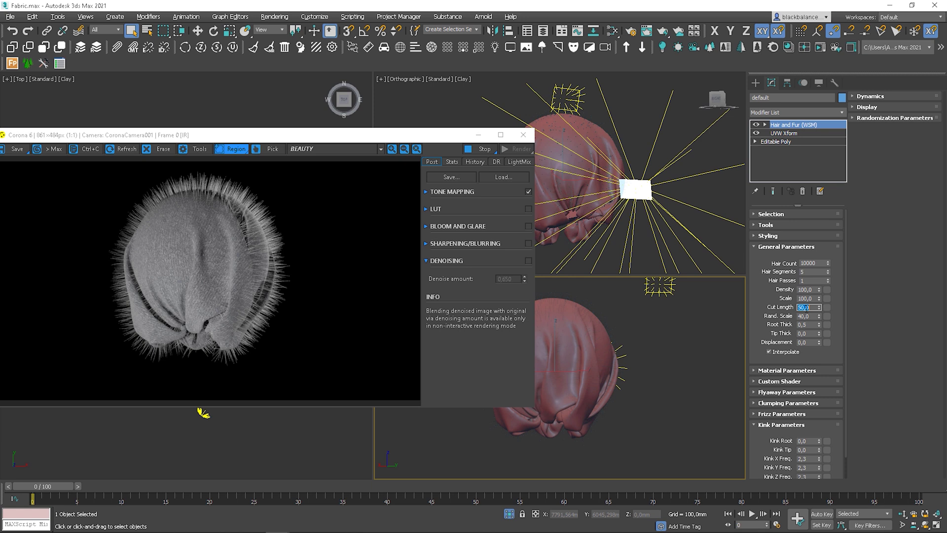
{"action": "type", "text": "1"}
{"action": "key", "text": "Return"}
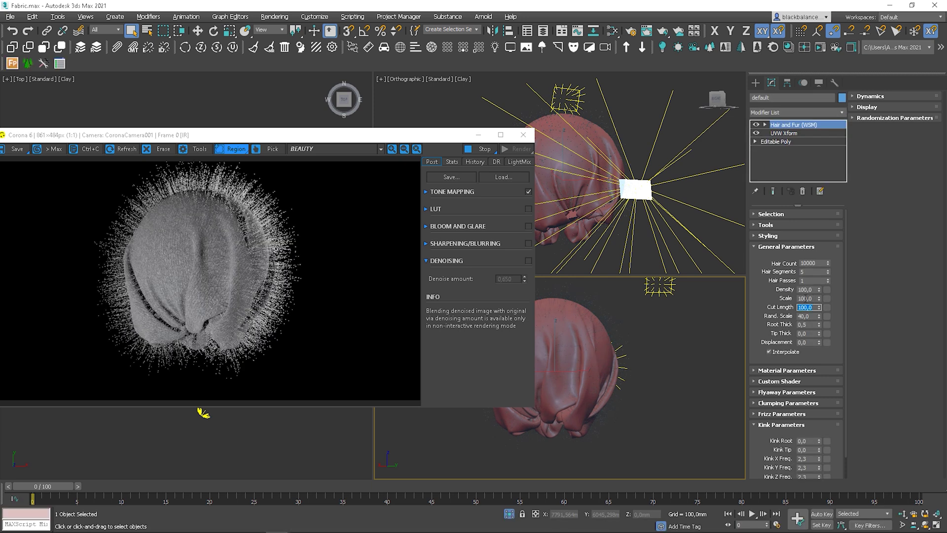
{"action": "key", "text": "shift+Tab"}
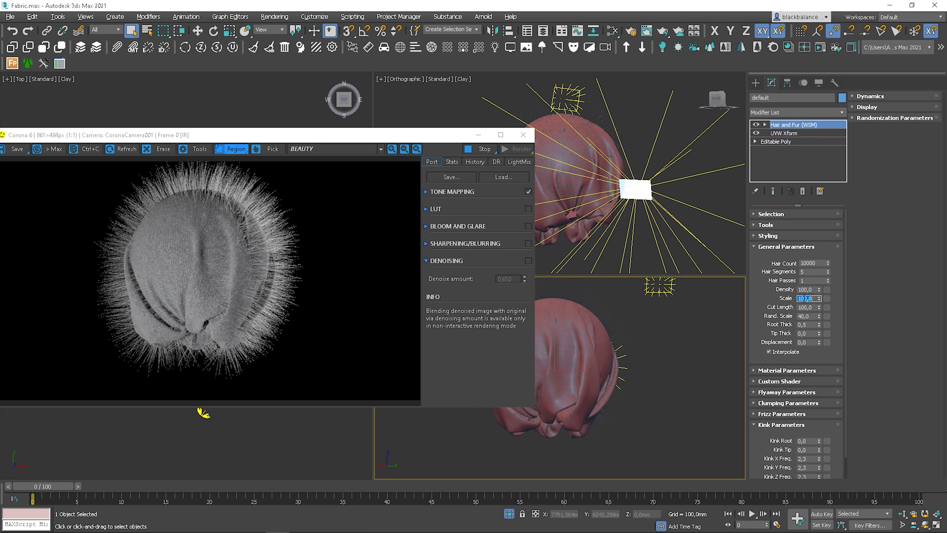
{"action": "type", "text": "50"}
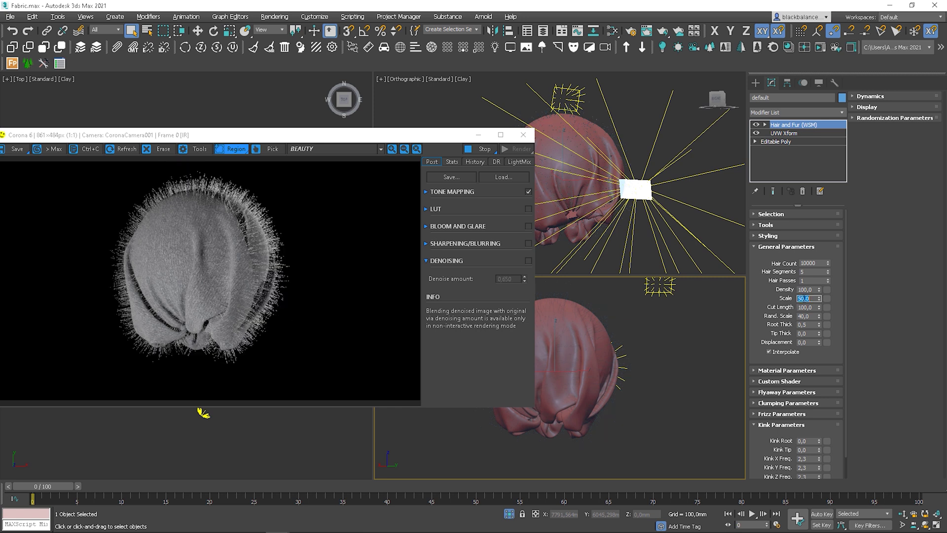
{"action": "type", "text": "10"}
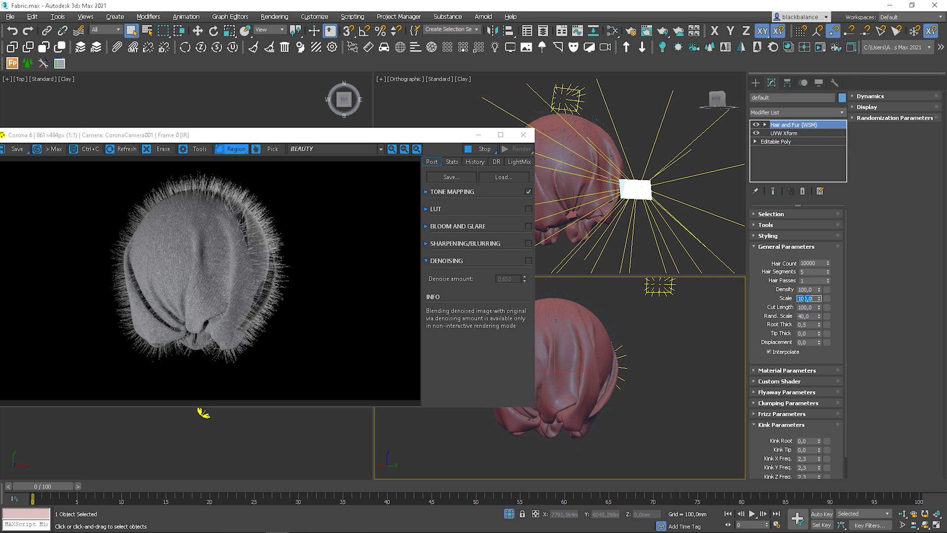
{"action": "left_click", "coordinate": [810, 324]}
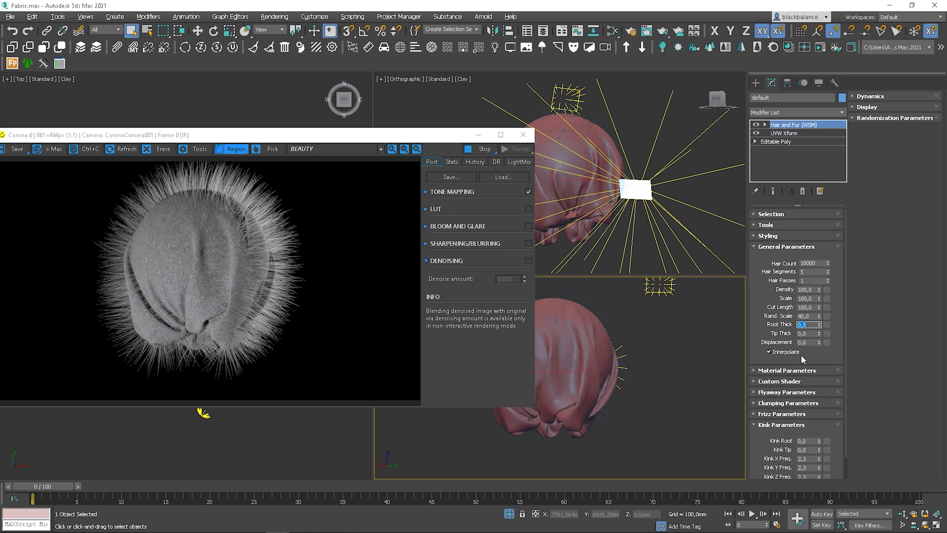
Step: Keep the root thickness, expand Clumping Parameters and try 50 clumps at strength 1
{"action": "key", "text": "Return"}
{"action": "left_click", "coordinate": [787, 404]}
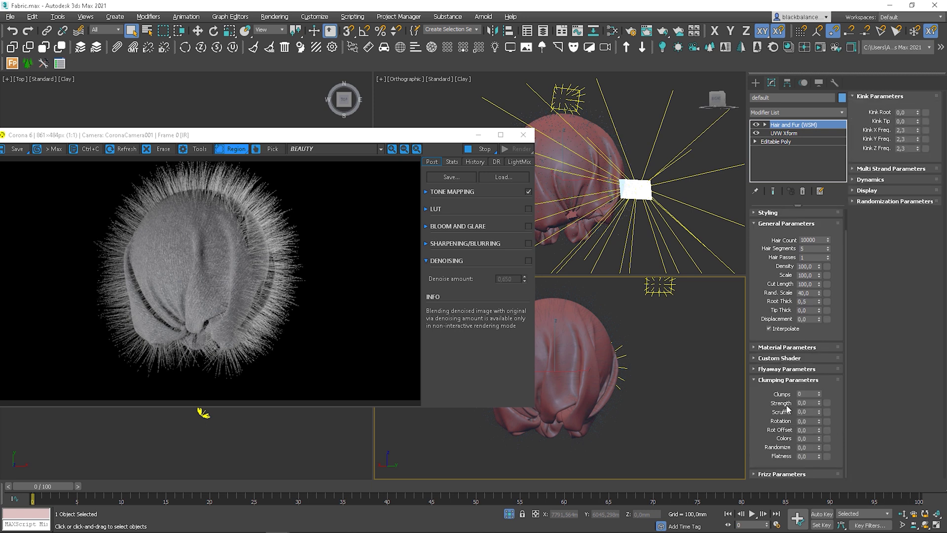
{"action": "left_click", "coordinate": [811, 393]}
{"action": "type", "text": "50"}
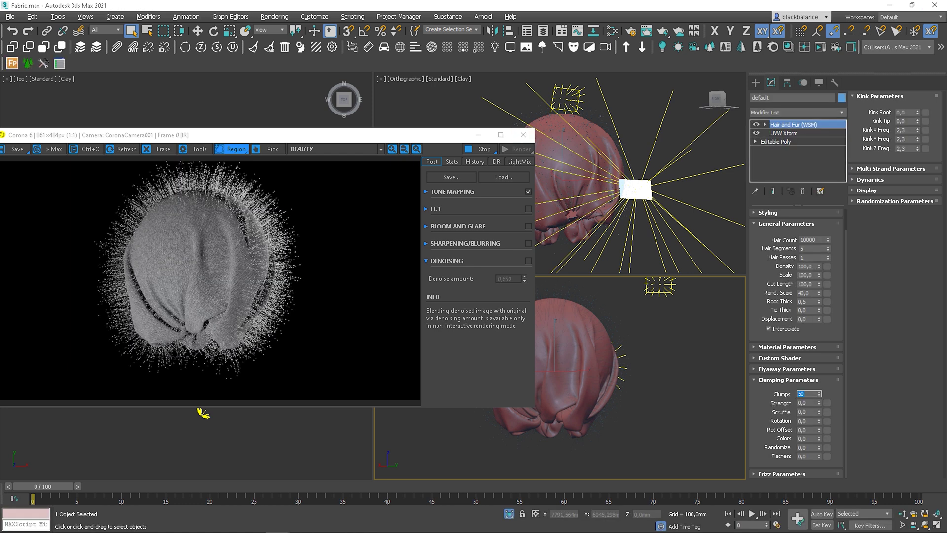
{"action": "double_click", "coordinate": [810, 403]}
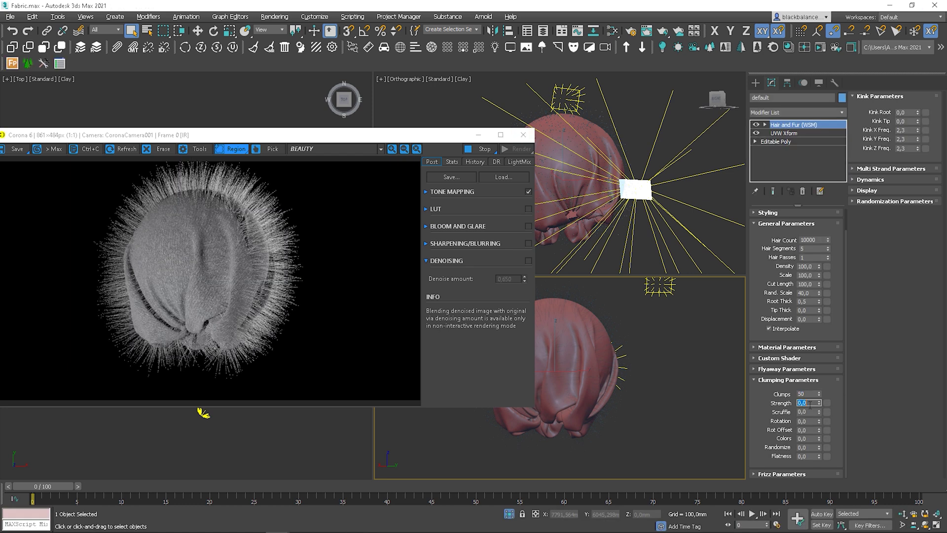
{"action": "type", "text": "1"}
{"action": "key", "text": "Return"}
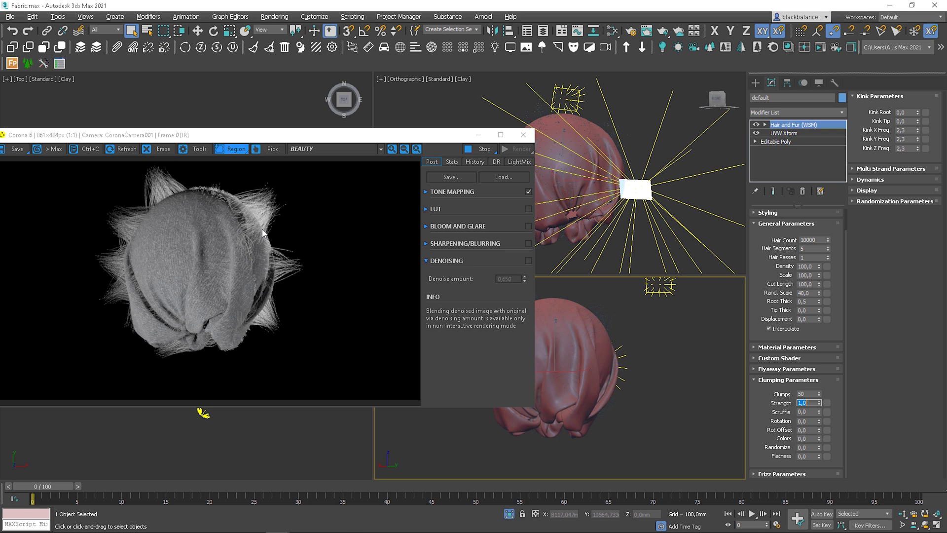
Step: Change the clumping to 55 clumps with a clump strength of 0.5
{"action": "left_click", "coordinate": [809, 393]}
{"action": "type", "text": "10"}
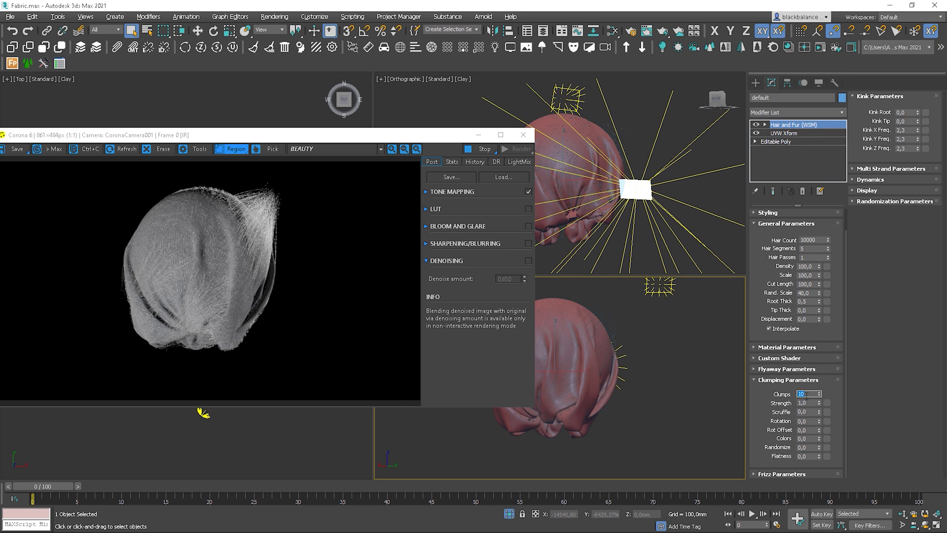
{"action": "type", "text": "55"}
{"action": "key", "text": "Return"}
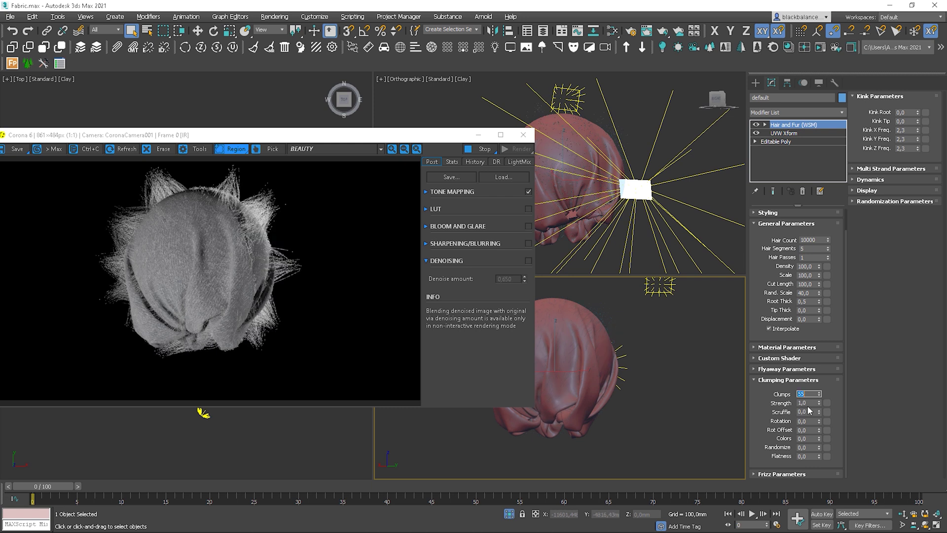
{"action": "left_click", "coordinate": [809, 403]}
{"action": "type", "text": ".5"}
{"action": "key", "text": "Return"}
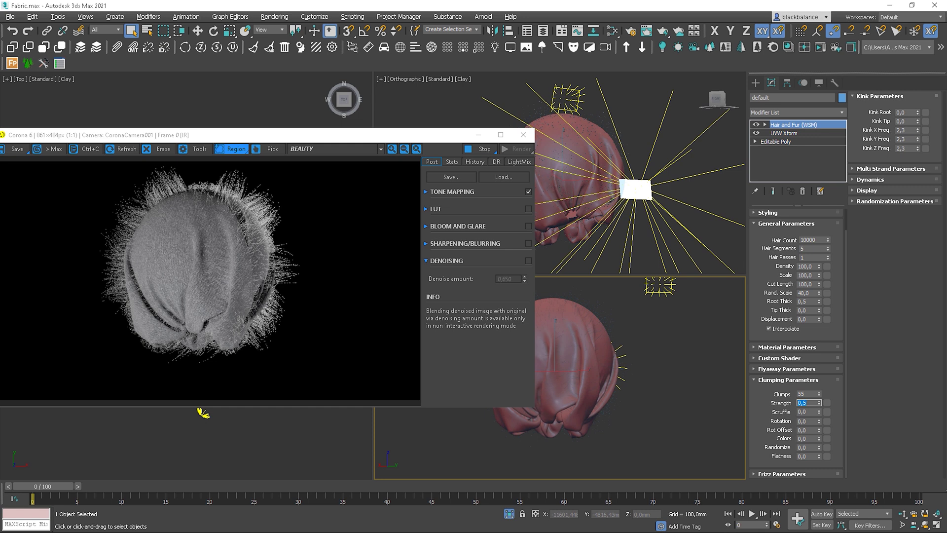
Step: Set the clump scruffle to 0.3 after briefly trying 1
{"action": "key", "text": "Tab"}
{"action": "type", "text": "1"}
{"action": "key", "text": "Return"}
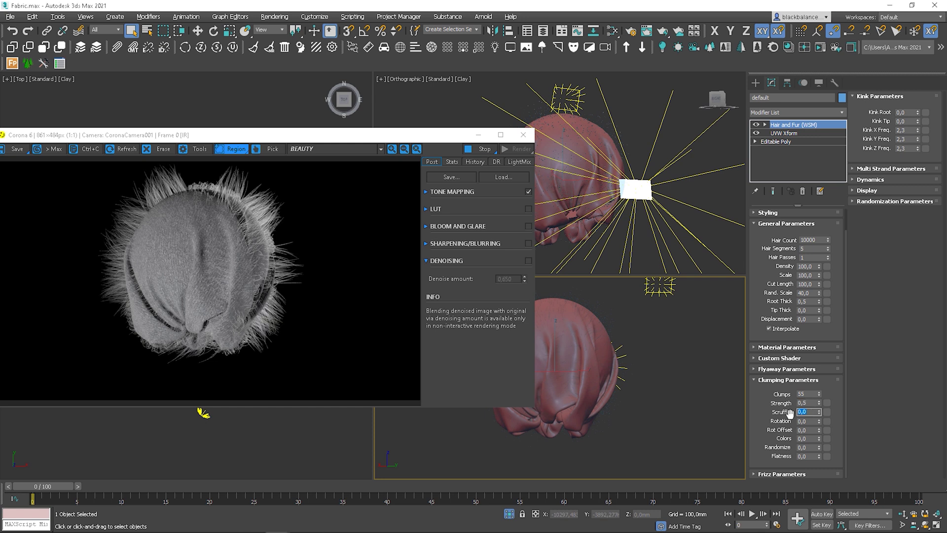
{"action": "type", "text": ".3"}
{"action": "key", "text": "Return"}
Step: Expand Flyaway Parameters and set flyaways to 35 percent with strength 0.1
{"action": "left_click", "coordinate": [790, 370]}
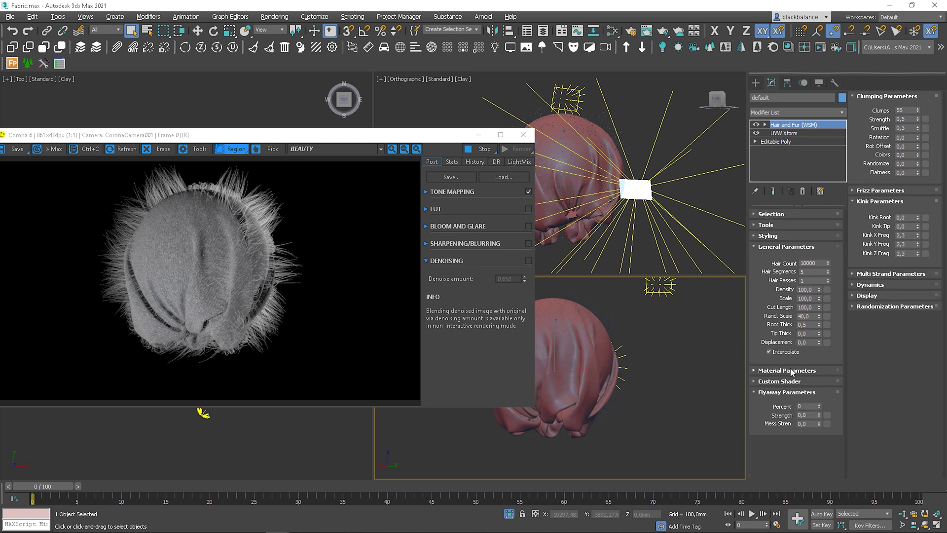
{"action": "double_click", "coordinate": [806, 405]}
{"action": "type", "text": "50"}
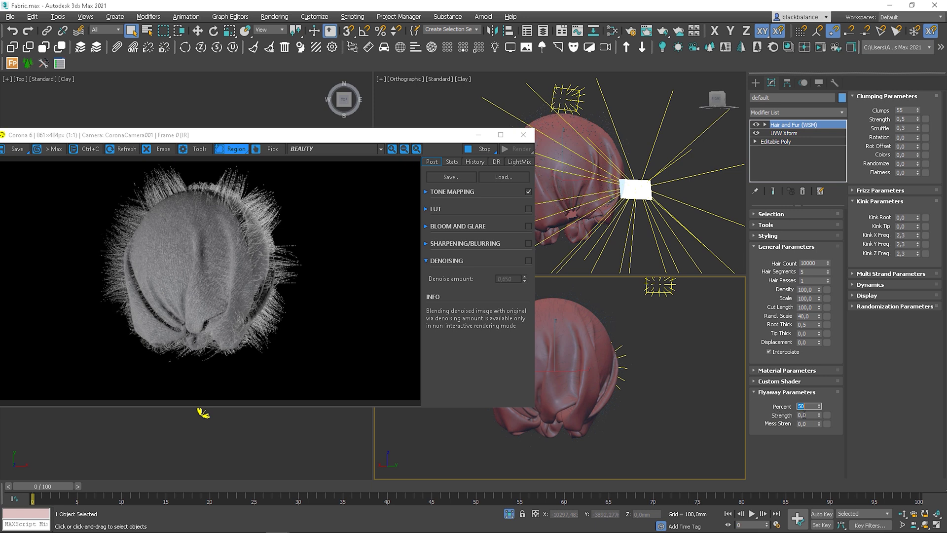
{"action": "double_click", "coordinate": [801, 414]}
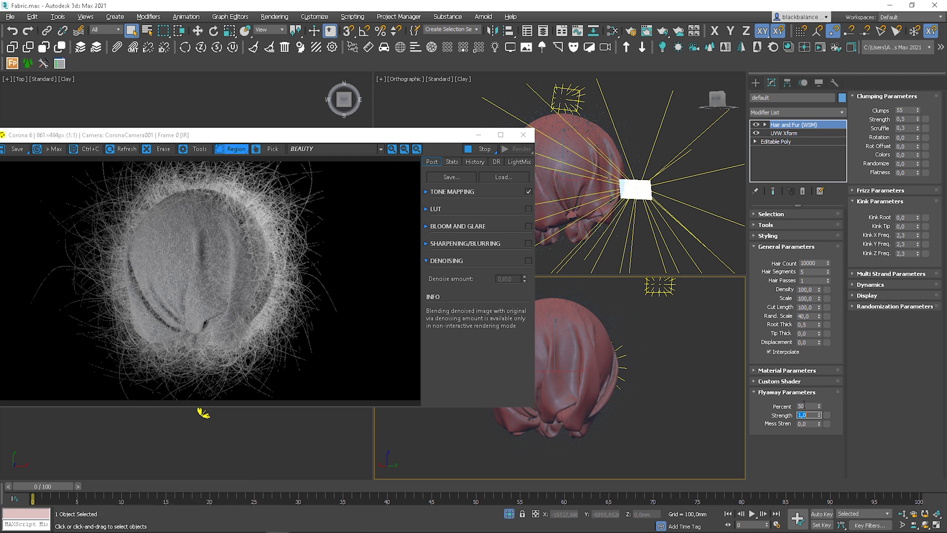
{"action": "double_click", "coordinate": [803, 405]}
{"action": "type", "text": "3"}
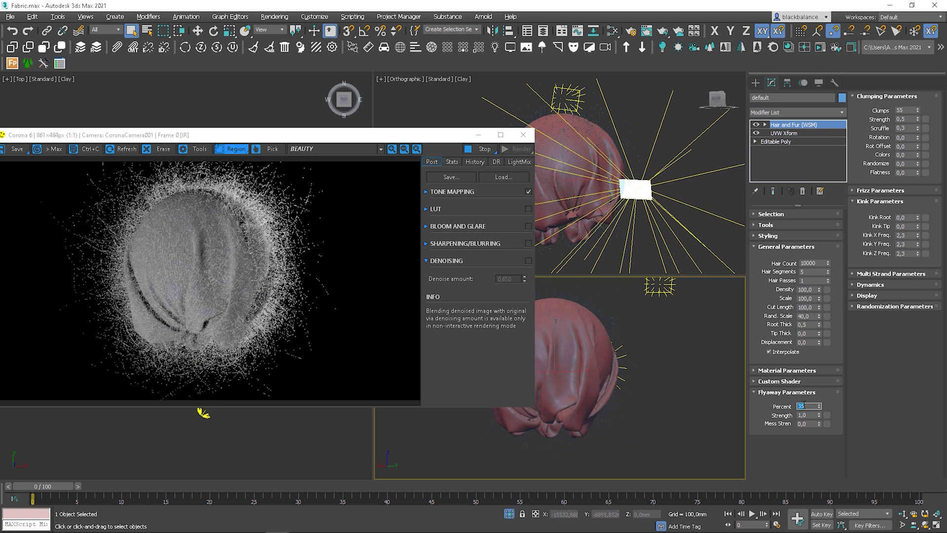
{"action": "double_click", "coordinate": [803, 414]}
{"action": "type", "text": "0.1"}
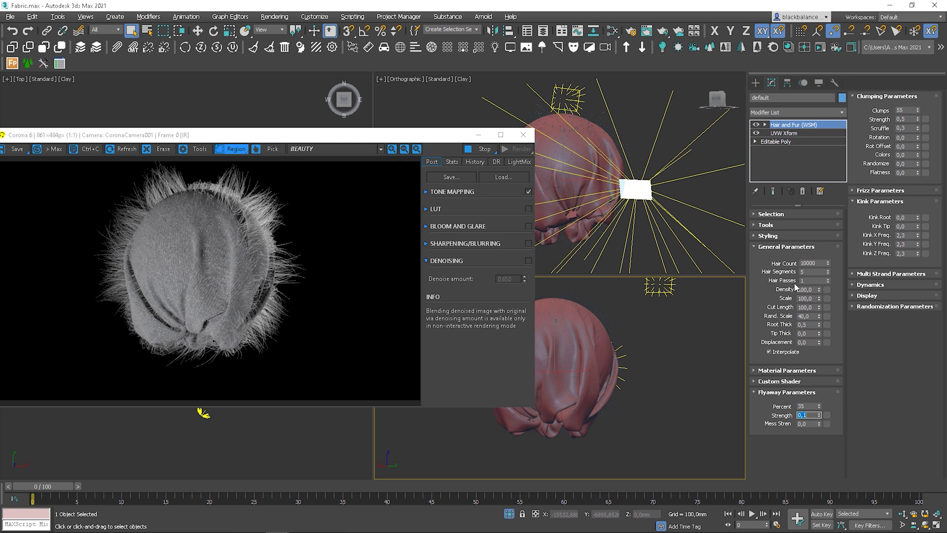
{"action": "left_click", "coordinate": [805, 298]}
Step: Set the hair scale to 20 after trying 15, and collapse Kink Parameters
{"action": "type", "text": "15"}
{"action": "key", "text": "Return"}
{"action": "scroll", "coordinate": [226, 203], "scroll_direction": "up", "scroll_amount": 2}
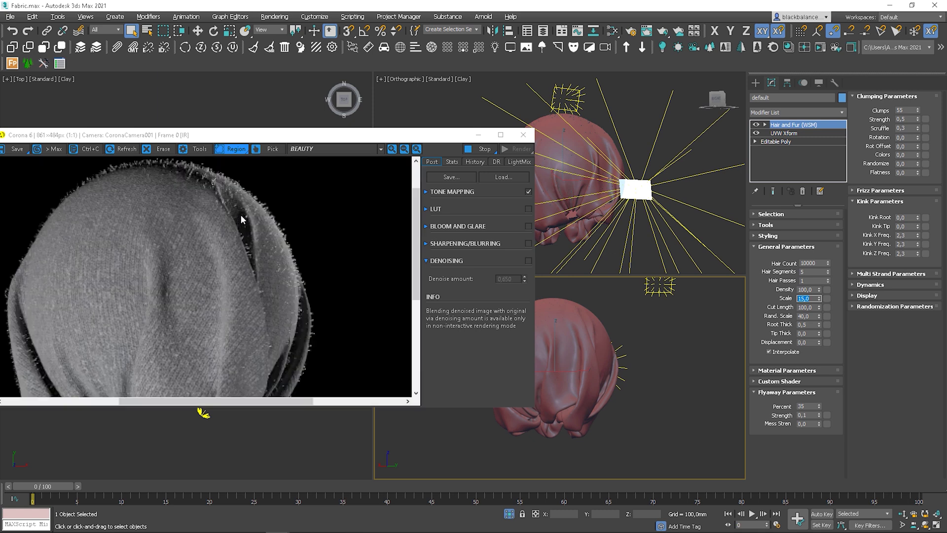
{"action": "scroll", "coordinate": [260, 206], "scroll_direction": "up", "scroll_amount": 2}
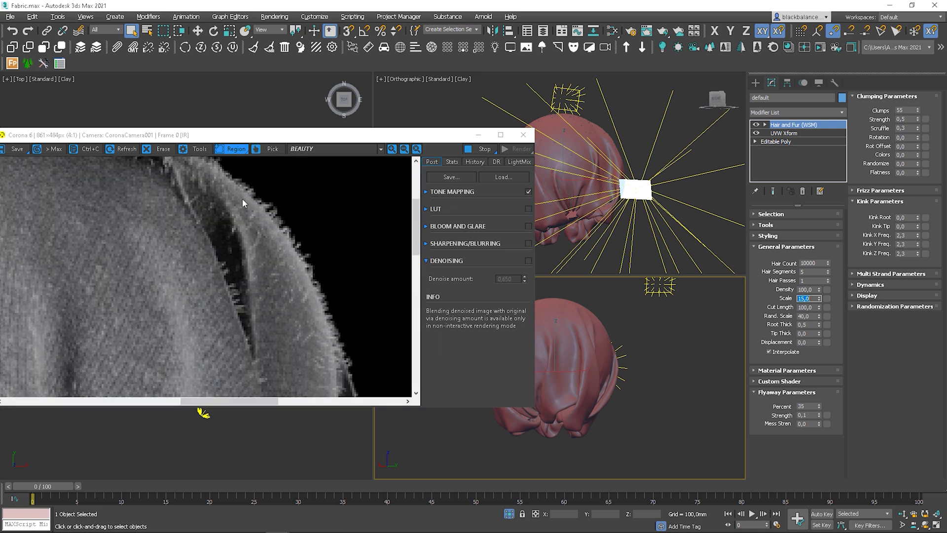
{"action": "scroll", "coordinate": [255, 199], "scroll_direction": "down", "scroll_amount": 4}
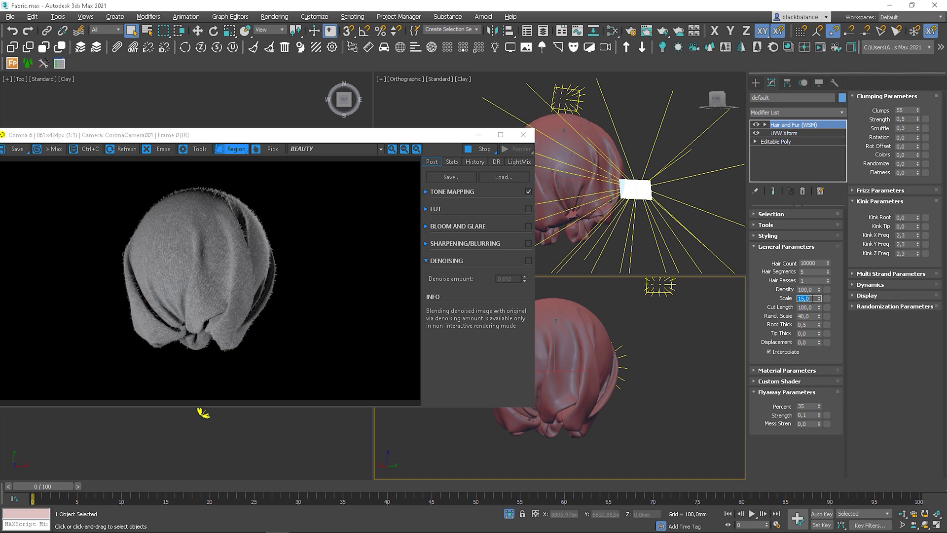
{"action": "type", "text": "20"}
{"action": "key", "text": "Return"}
{"action": "scroll", "coordinate": [258, 220], "scroll_direction": "up", "scroll_amount": 1}
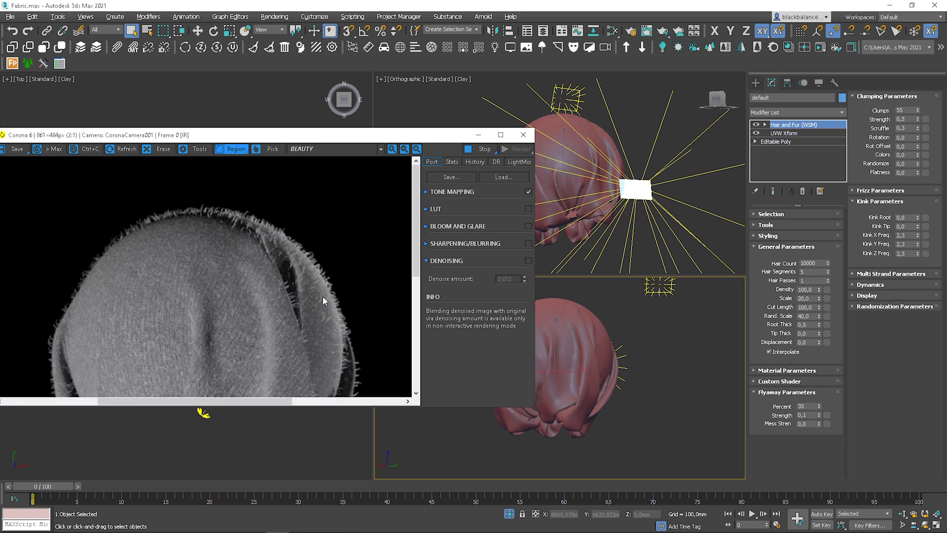
{"action": "left_click", "coordinate": [883, 202]}
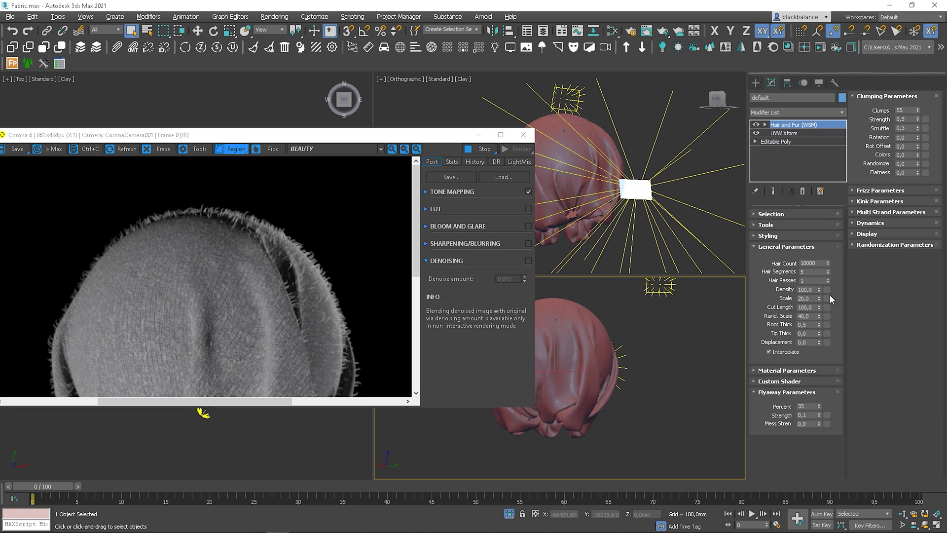
Step: Lower both flyaway strength and root thickness to 0.05
{"action": "double_click", "coordinate": [811, 415]}
{"action": "type", "text": ",05"}
{"action": "key", "text": "Return"}
{"action": "double_click", "coordinate": [809, 324]}
{"action": "type", "text": ",05"}
{"action": "key", "text": "Return"}
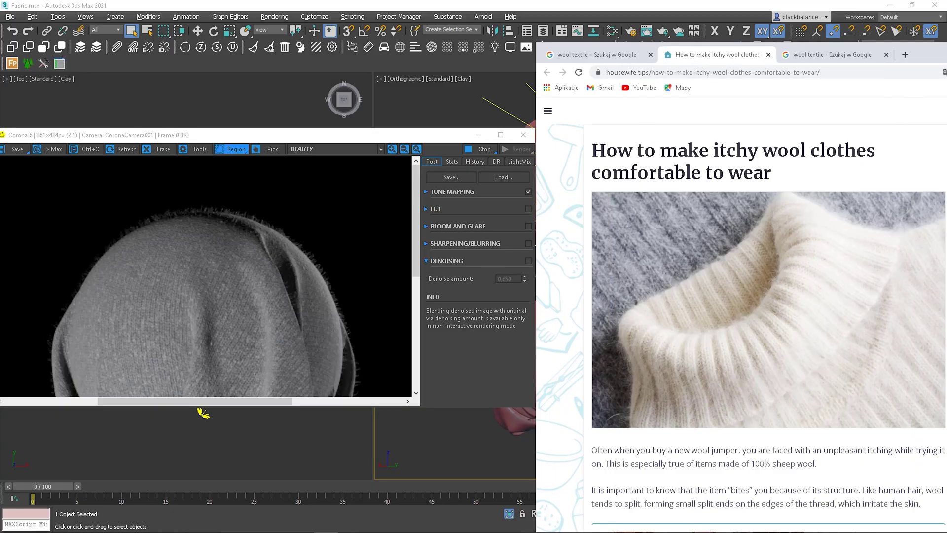
{"action": "key", "text": "alt+Tab"}
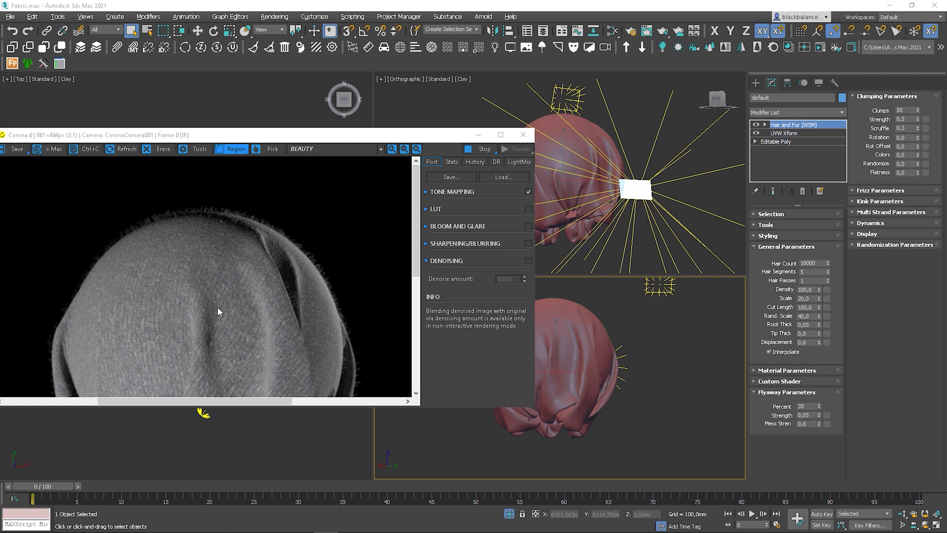
Step: Try a hair scale of 30 with flyaway strength 0.07
{"action": "left_click", "coordinate": [813, 325]}
{"action": "left_click", "coordinate": [815, 298]}
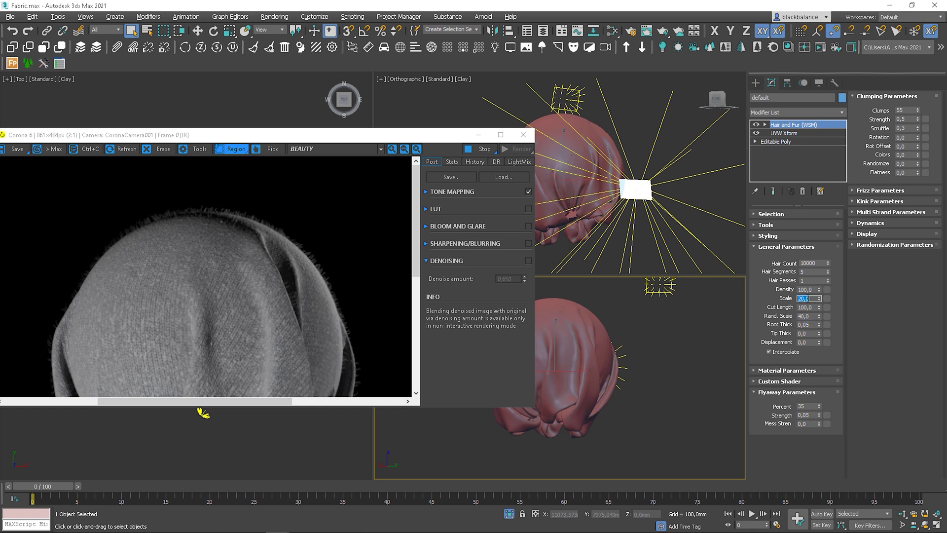
{"action": "type", "text": "30"}
{"action": "key", "text": "Return"}
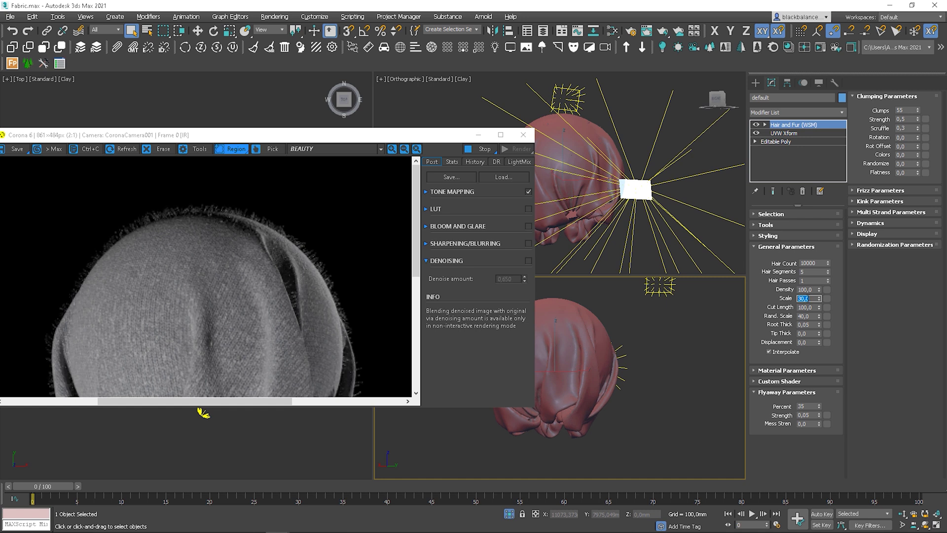
{"action": "left_click", "coordinate": [809, 415]}
{"action": "type", "text": "0,07"}
{"action": "key", "text": "Return"}
Step: Change the hair scale to 25 and raise flyaway strength to 0.8
{"action": "left_click", "coordinate": [804, 298]}
{"action": "type", "text": "25"}
{"action": "key", "text": "Return"}
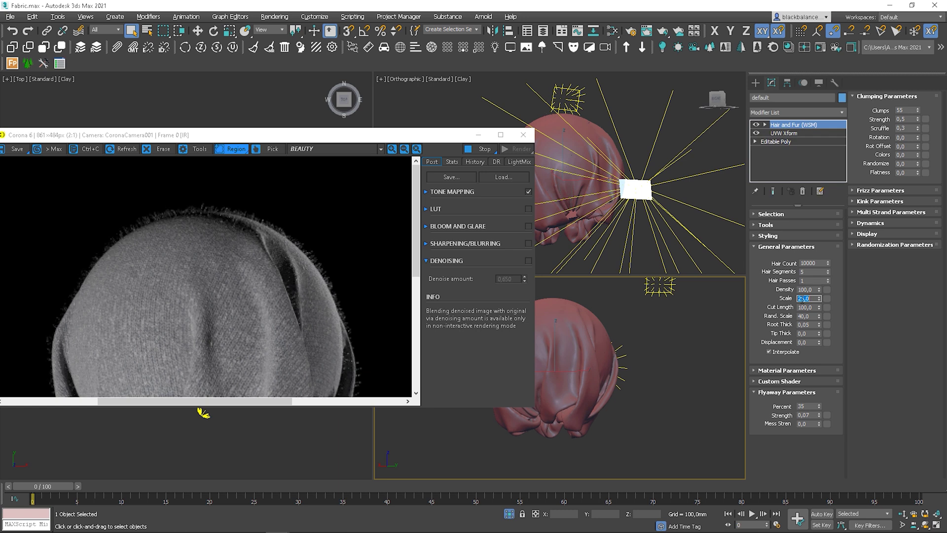
{"action": "left_click", "coordinate": [804, 415]}
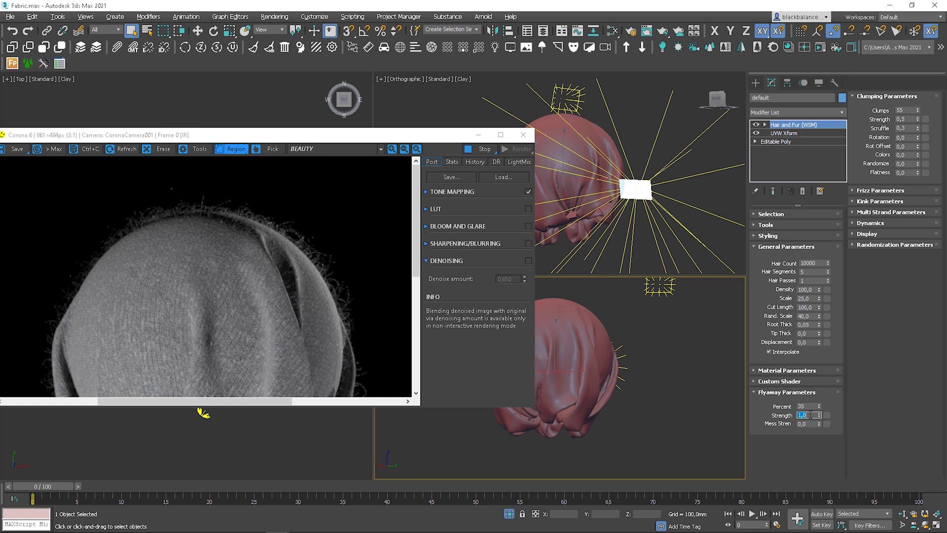
{"action": "type", "text": ",8"}
{"action": "key", "text": "Return"}
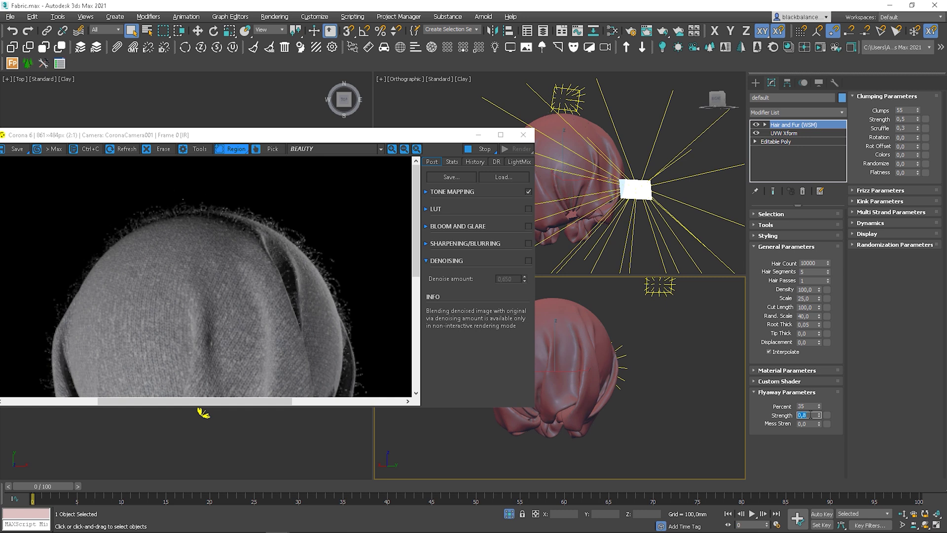
Step: Shorten the hair scale to 18, then settle on 10
{"action": "left_click", "coordinate": [804, 298]}
{"action": "type", "text": "18"}
{"action": "key", "text": "Return"}
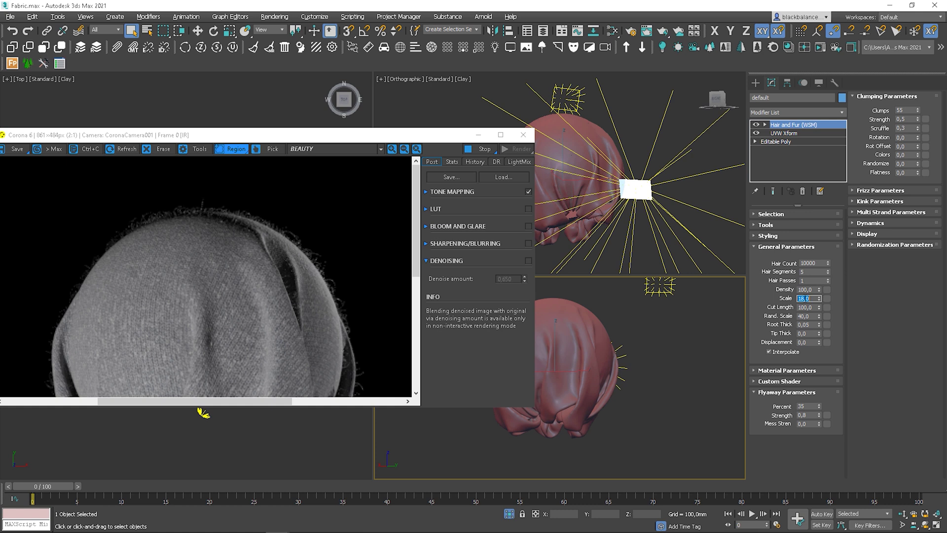
{"action": "type", "text": "10"}
{"action": "key", "text": "Return"}
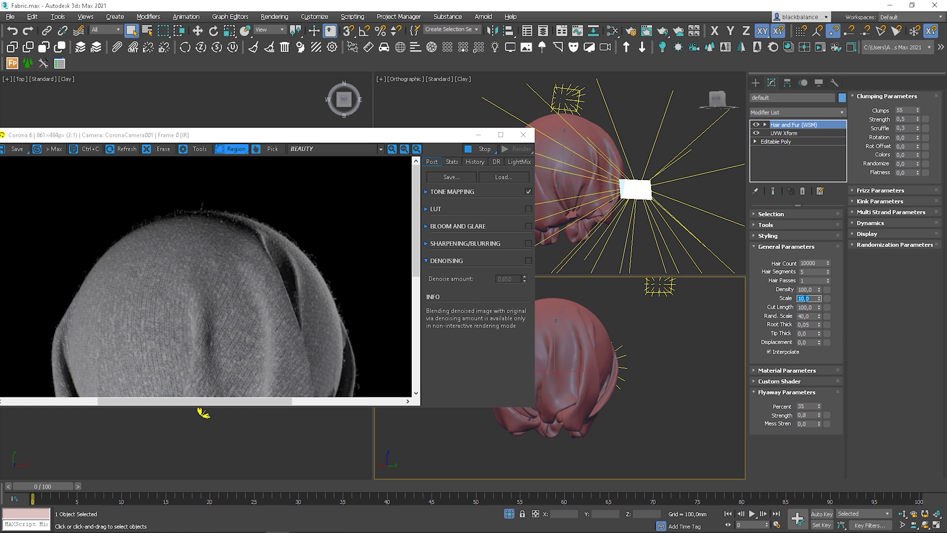
{"action": "scroll", "coordinate": [315, 274], "scroll_direction": "down", "scroll_amount": 1}
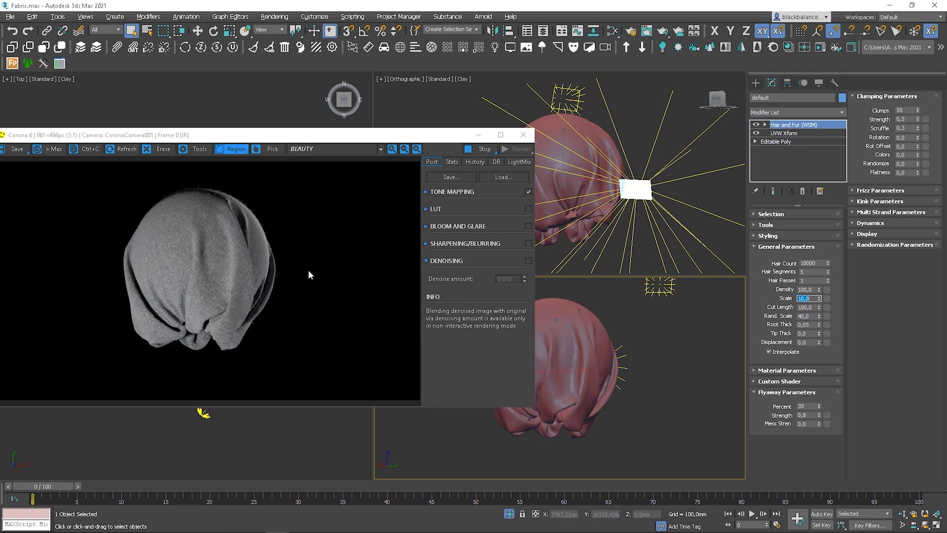